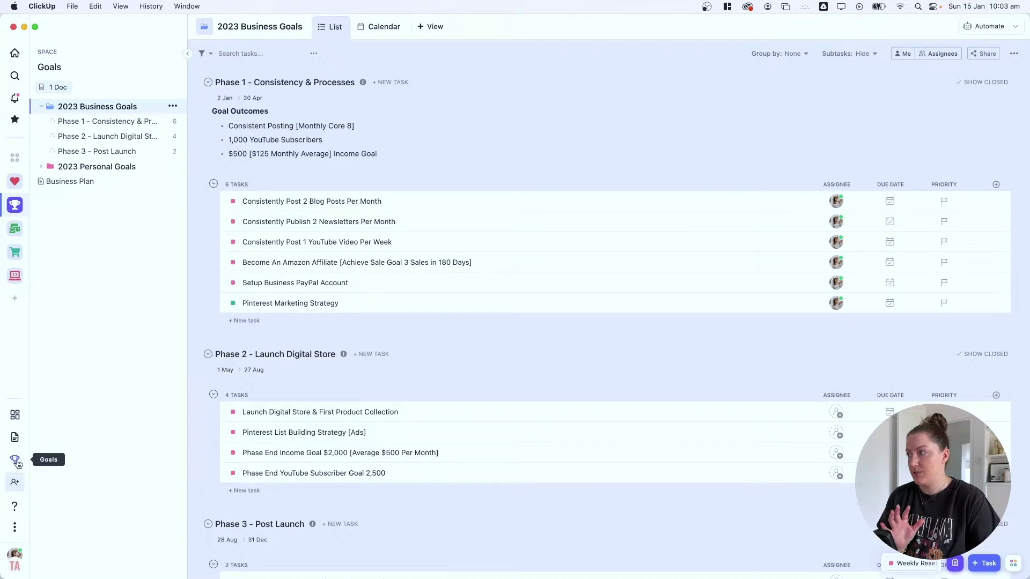
Step: Open the workspace's Goals overview and review the outcomes and targets of P1 Business Goals
click(15, 461)
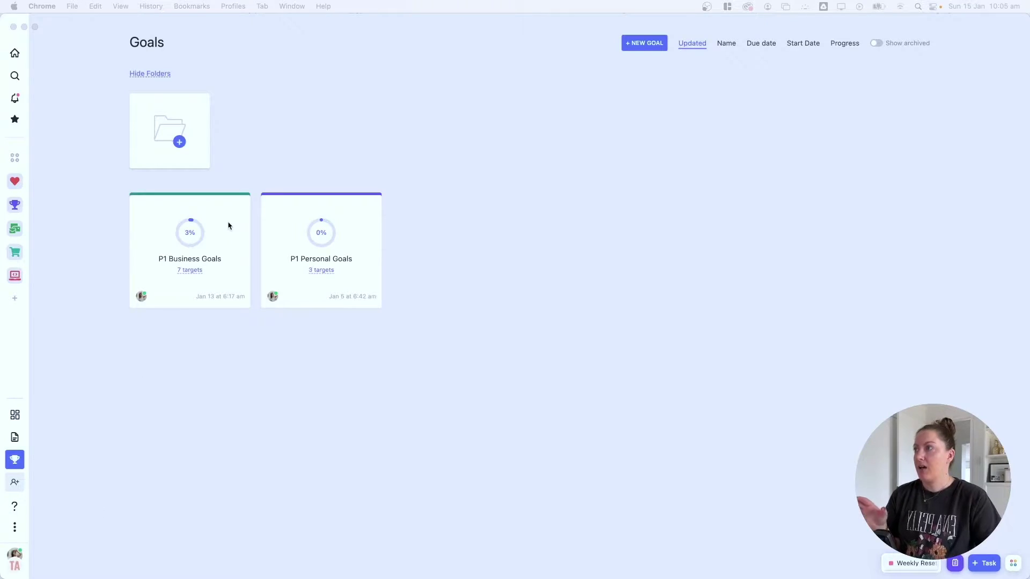
click(279, 176)
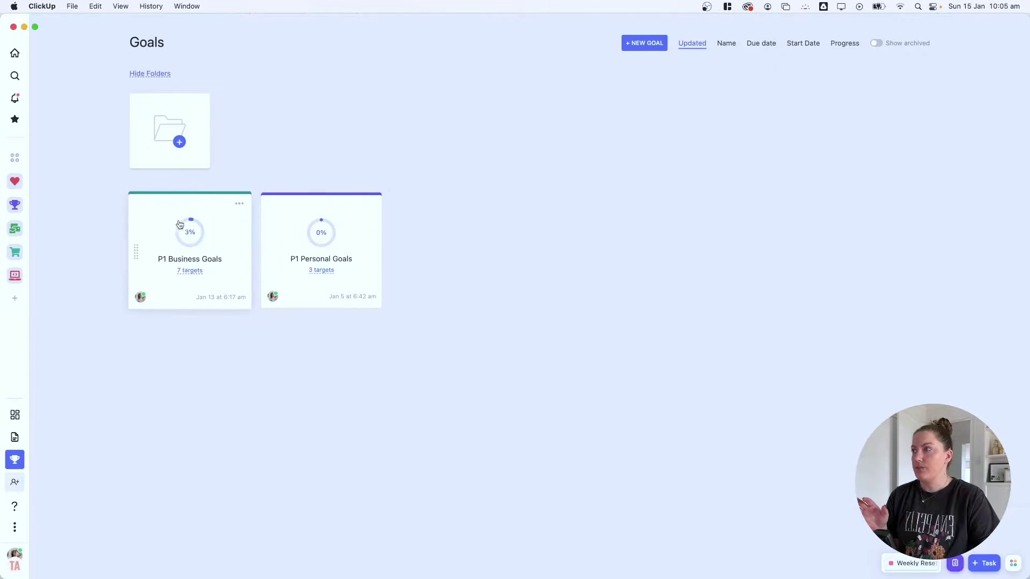
click(223, 217)
click(375, 143)
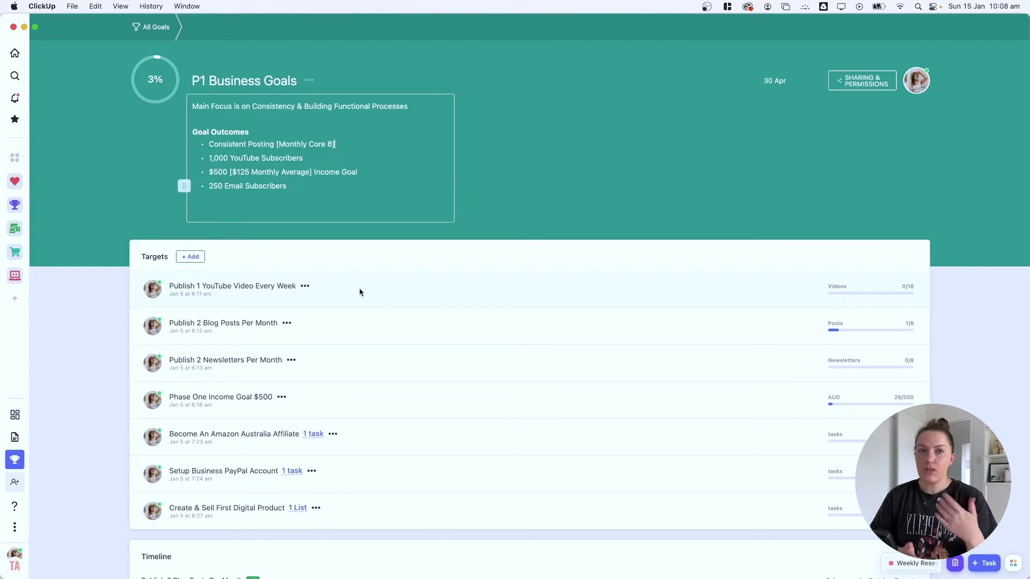
Step: Examine the subtasks of the "2023 Goals Setting & How I Plan This In ClickUp" task in the Marketing space's YouTube Calendar, then close it
click(9, 234)
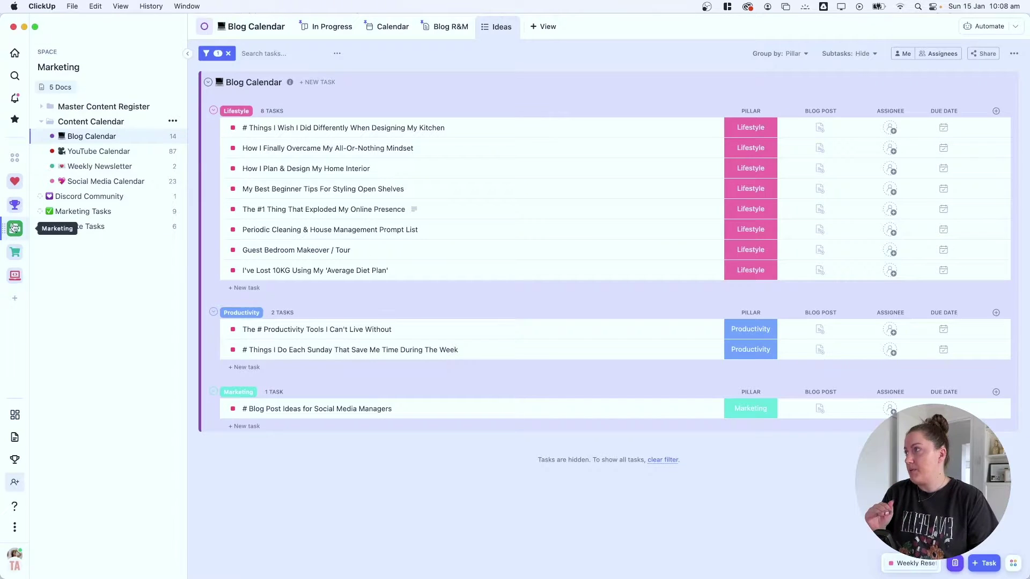
click(81, 155)
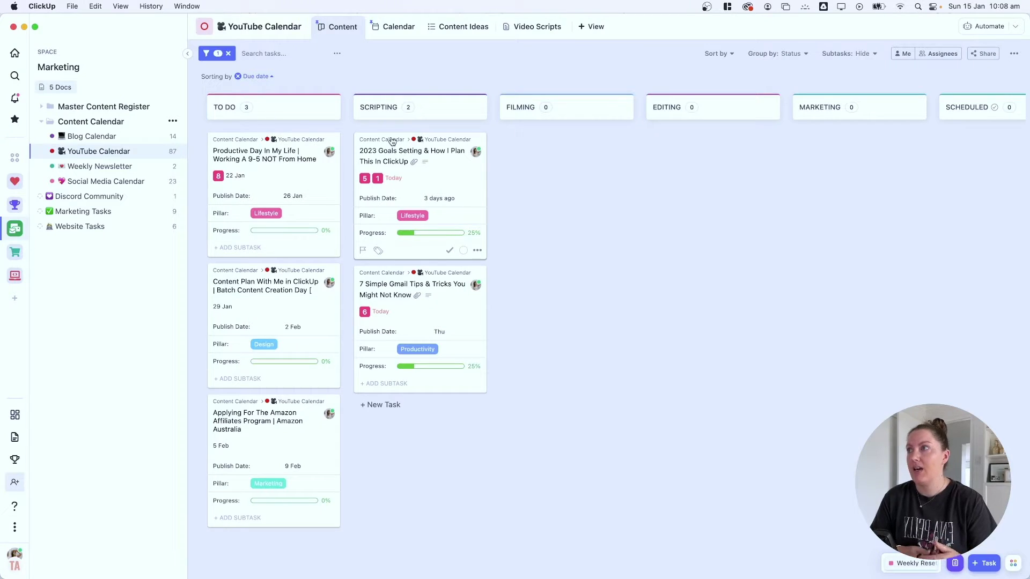
click(449, 175)
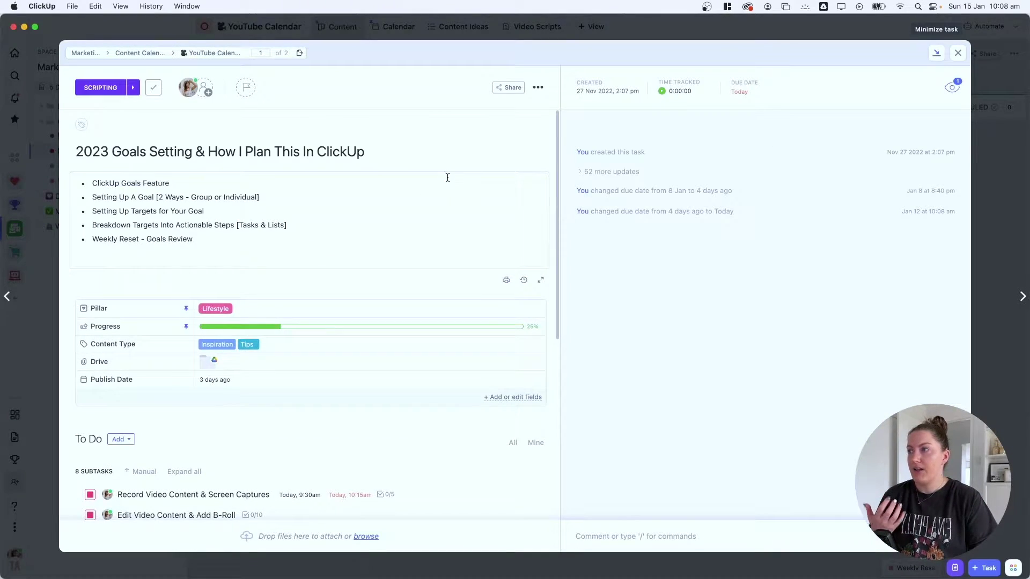
scroll(447, 178, down, 5)
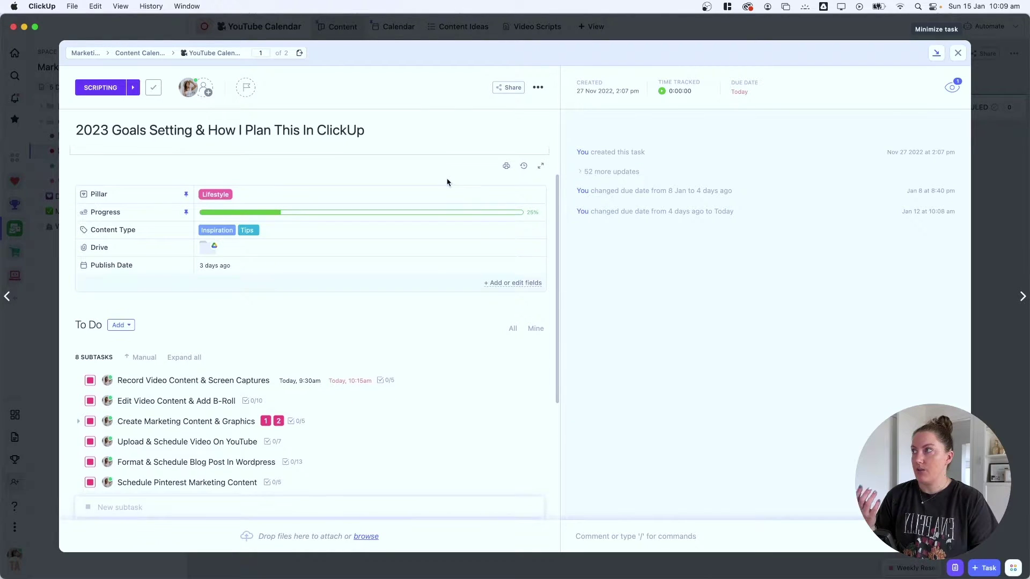
scroll(447, 182, down, 3)
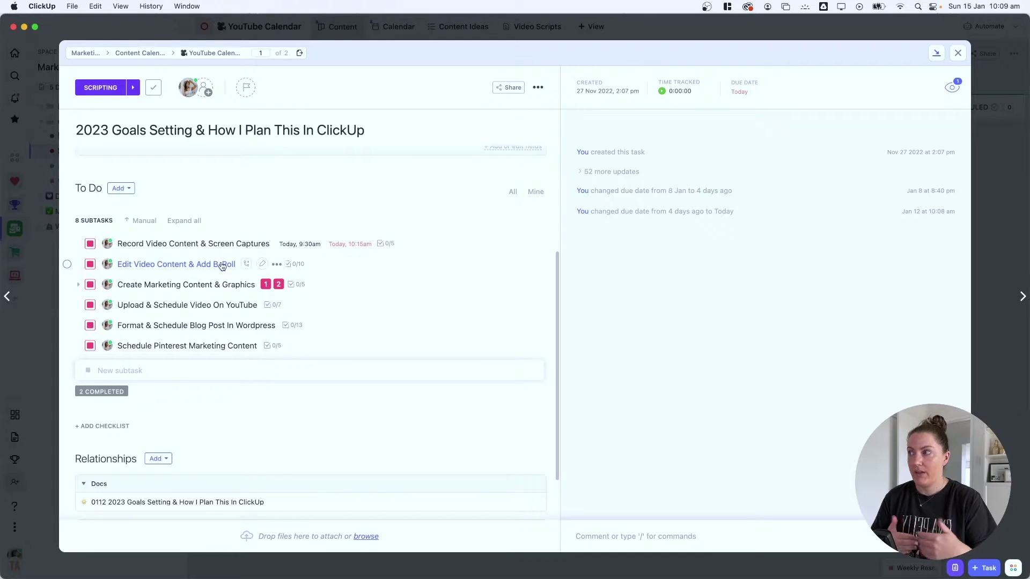
click(955, 57)
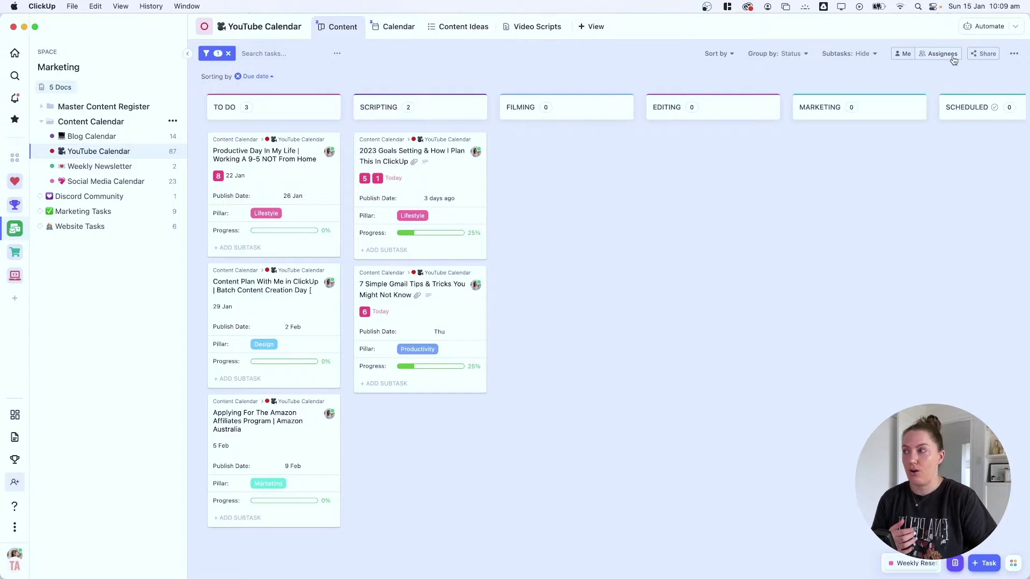
Step: Go back to P1 Business Goals in the Goals overview and look through its targets and timeline
click(15, 460)
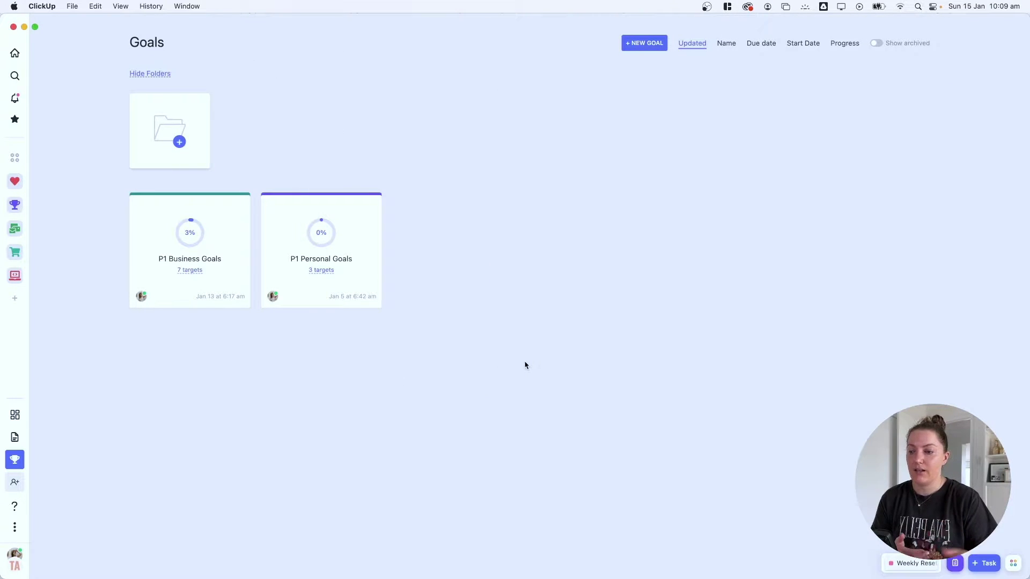
click(189, 247)
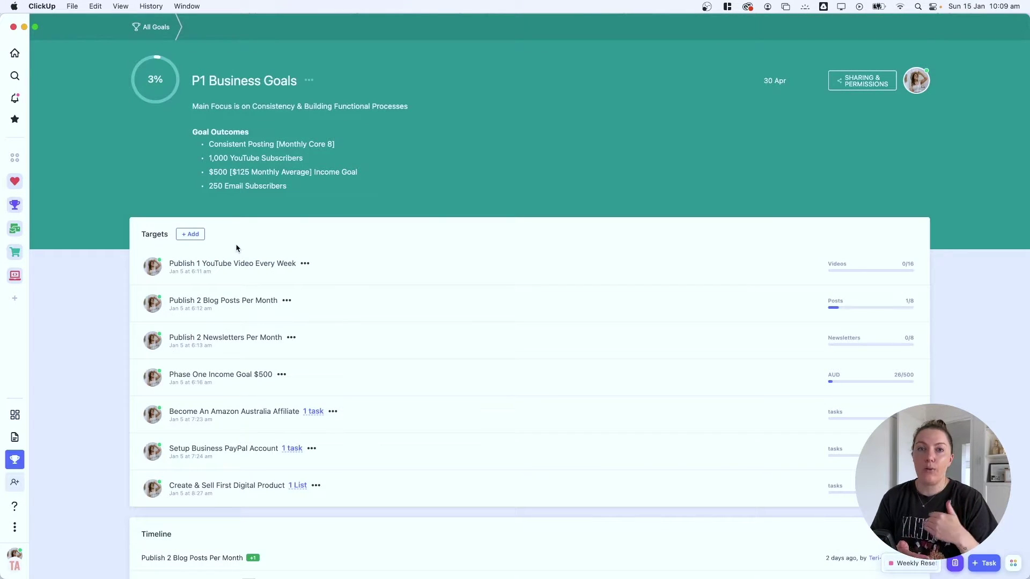
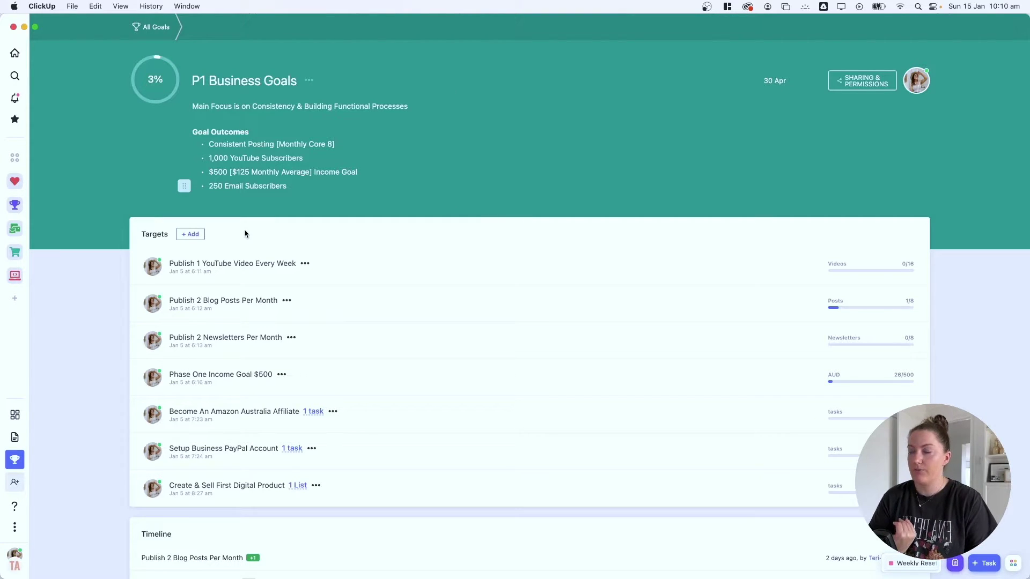
scroll(103, 231, down, 1)
scroll(103, 231, down, 1)
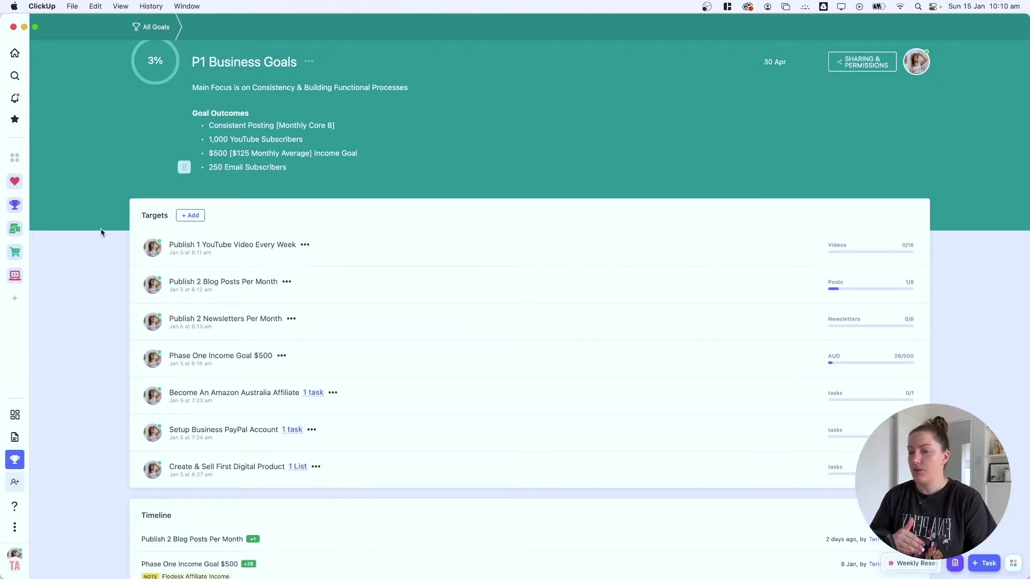
scroll(100, 232, down, 3)
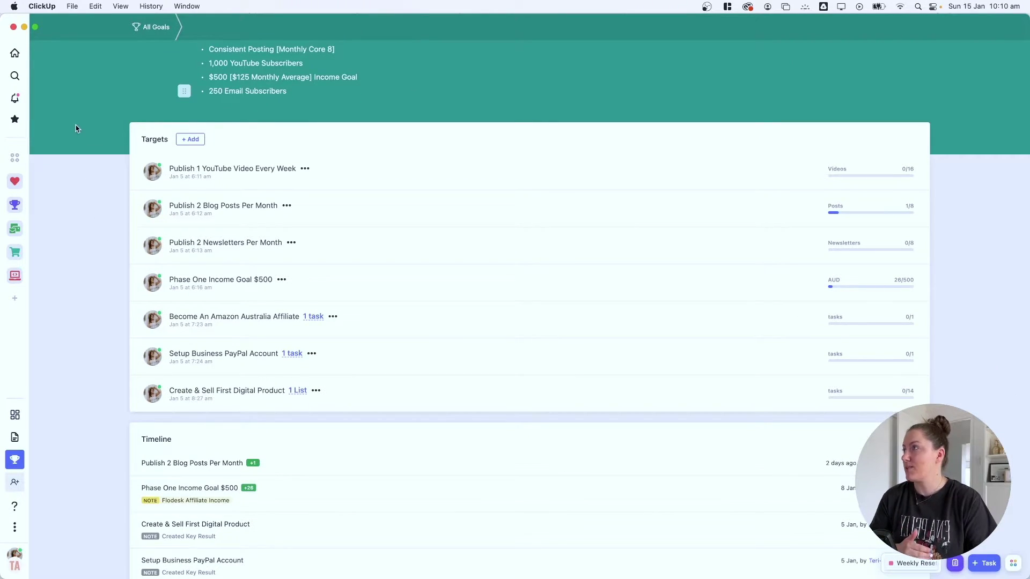
Step: Compare the Goals overview with the P1 Business Goals page, ending on the overview of all goals
key(super+bracketleft)
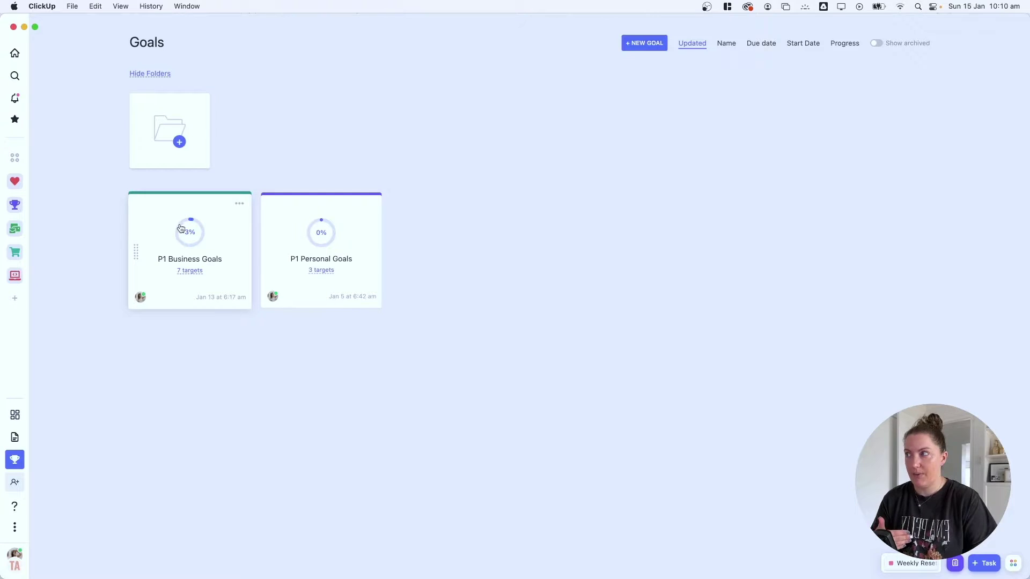
click(243, 232)
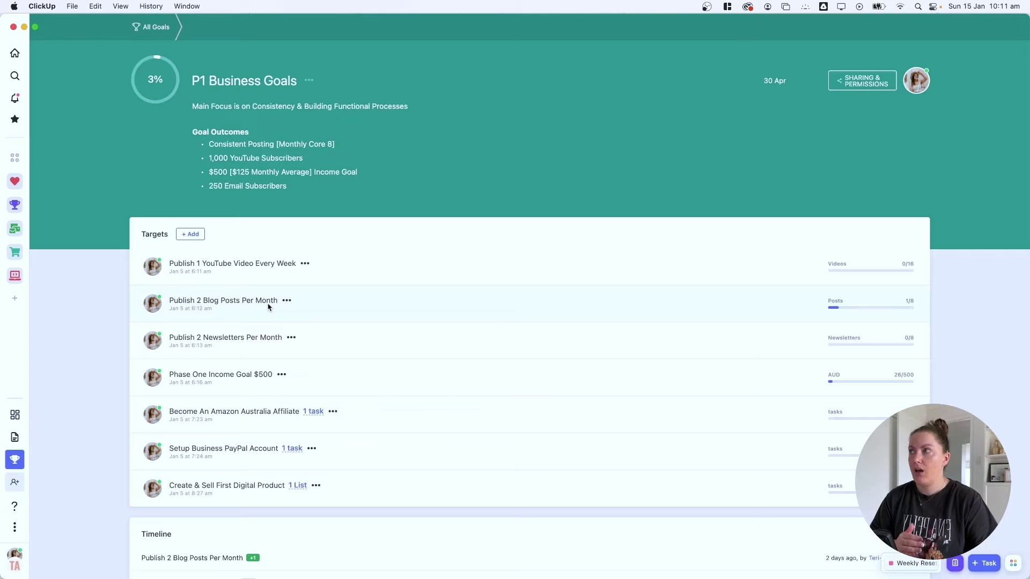
click(149, 27)
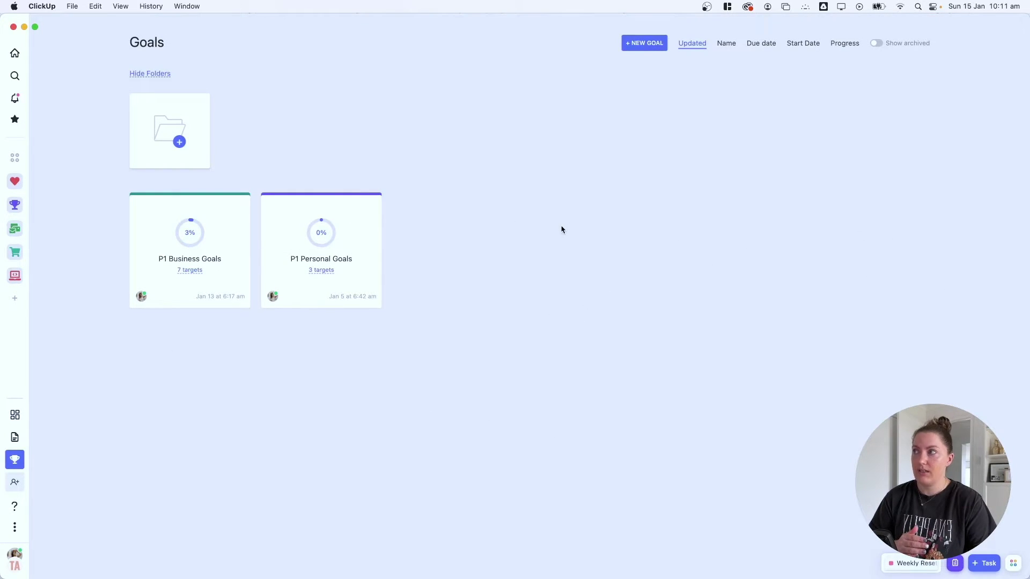
click(226, 244)
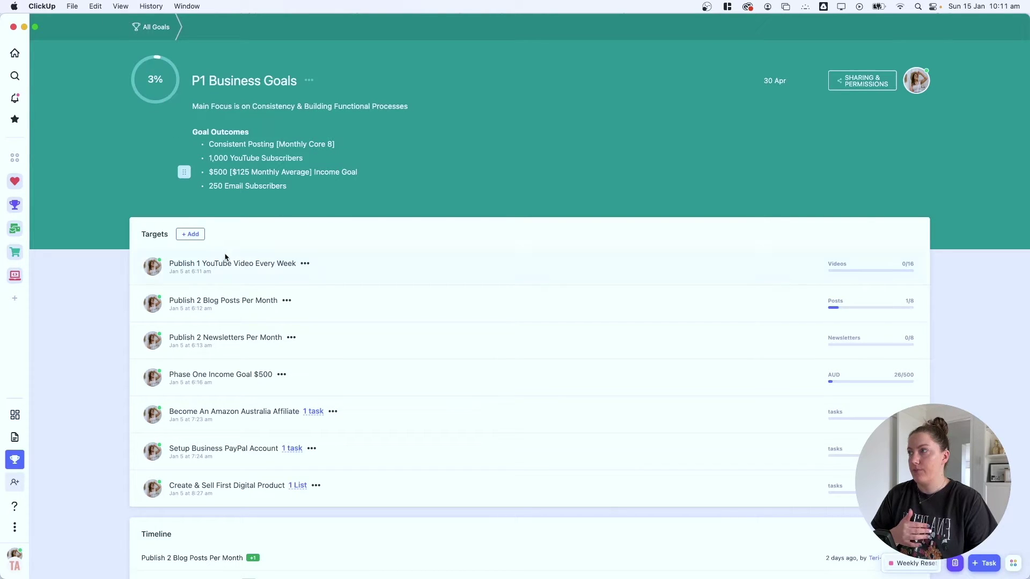
click(150, 31)
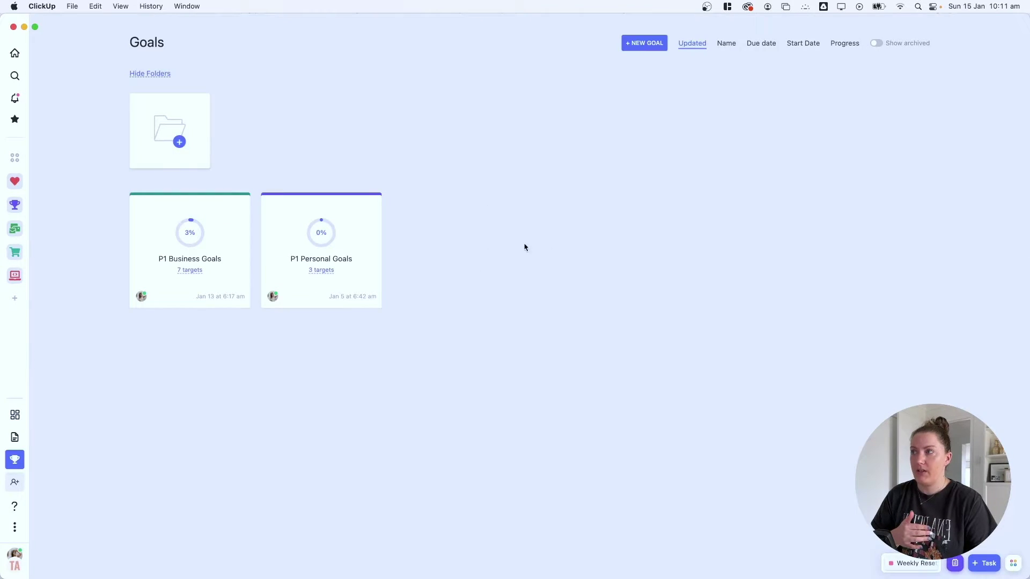
mouse_move(380, 206)
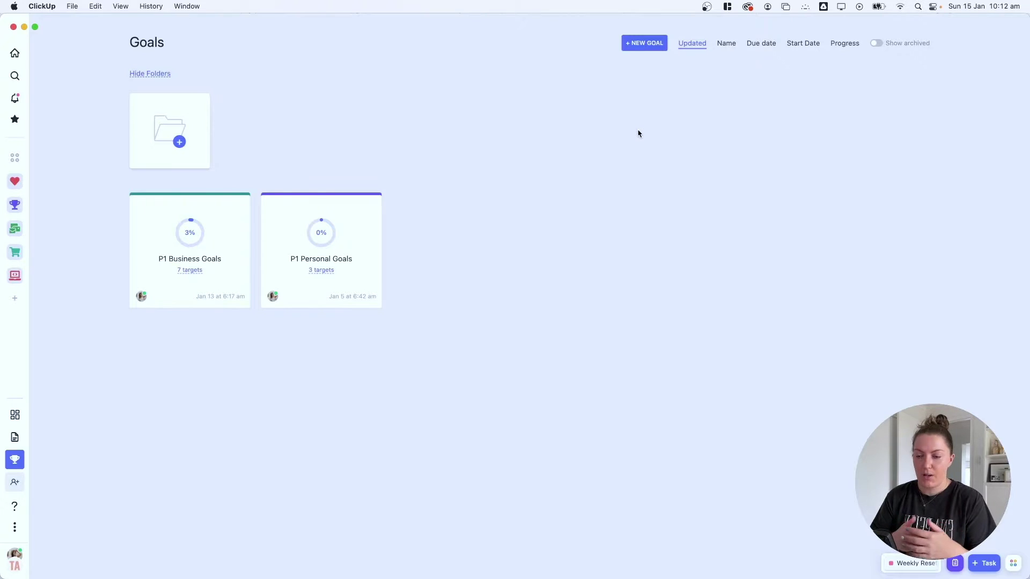
Step: Start a new goal named "1,000 YouTube Subscribers" and confirm the name
click(647, 45)
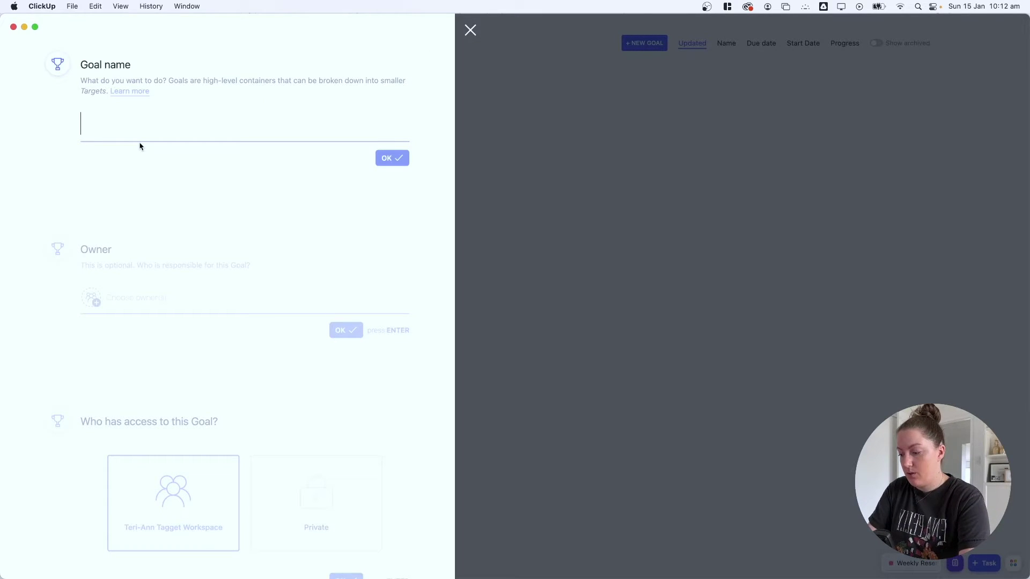
text(1,000 Sub)
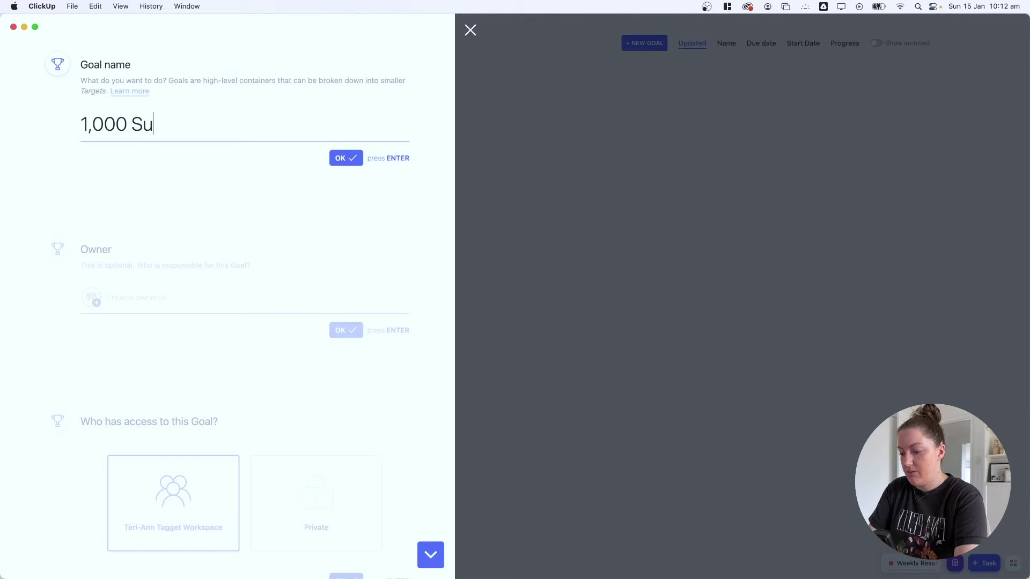
key(BackSpace)
key(BackSpace)
key(BackSpace)
text(YouT)
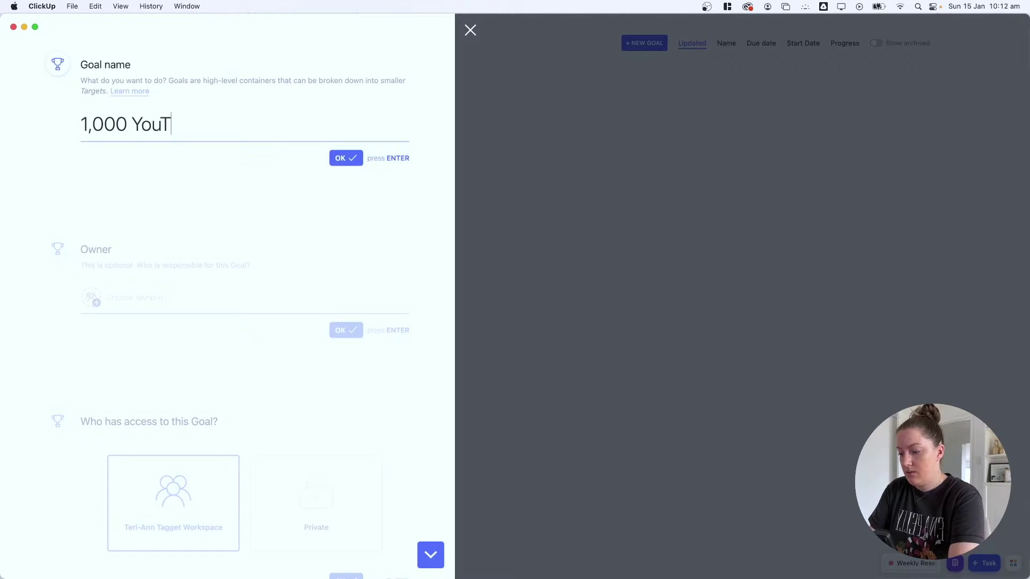
text(ube Subscribers)
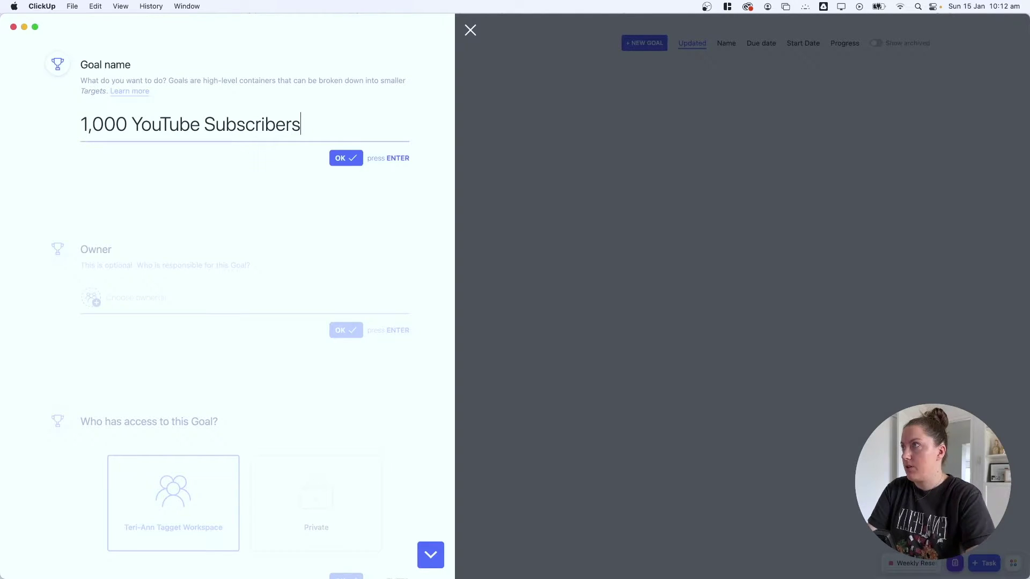
click(352, 158)
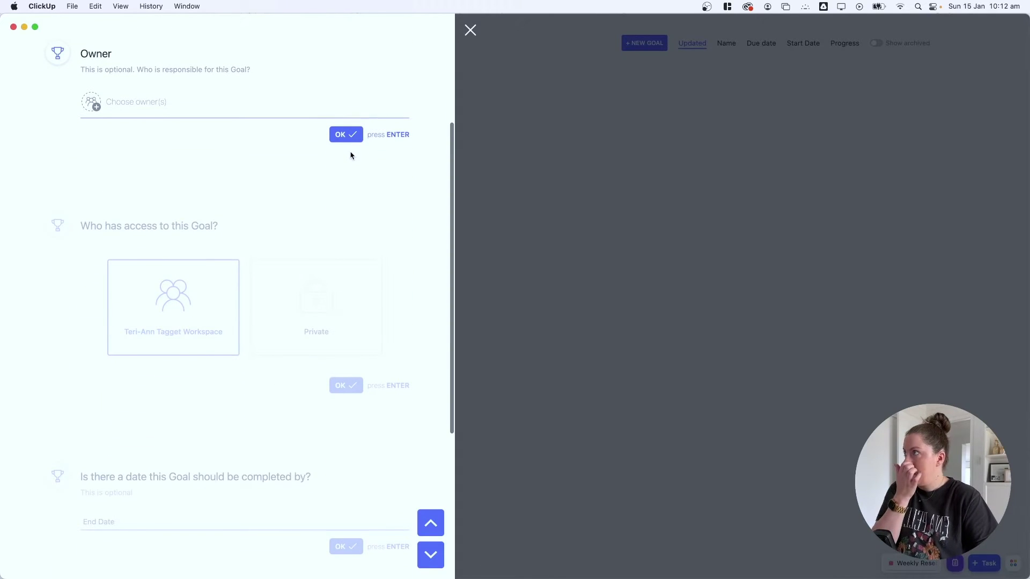
Step: Assign yourself as the goal's owner and keep its access open to the whole workspace
click(86, 114)
click(129, 160)
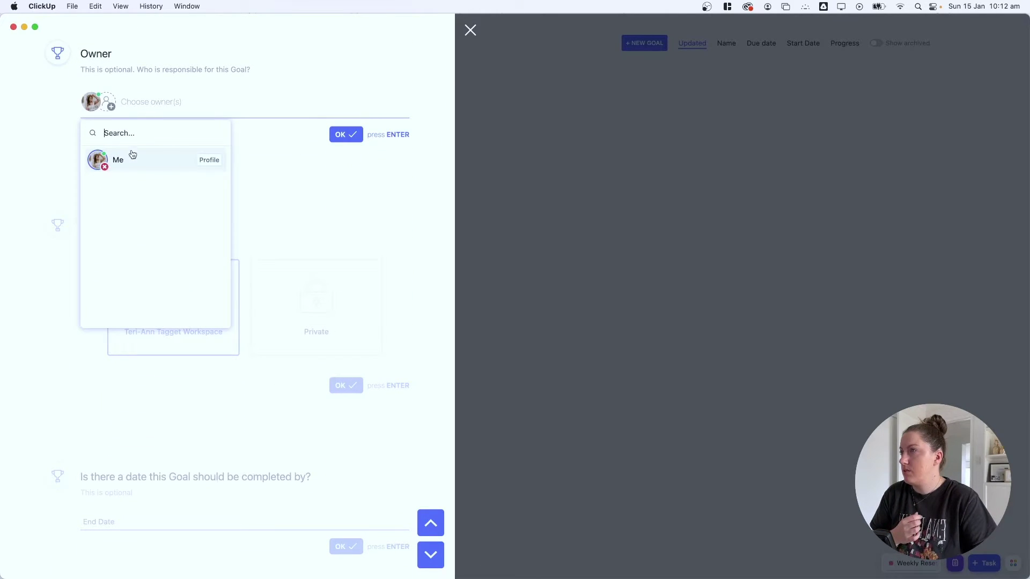
click(288, 163)
click(347, 142)
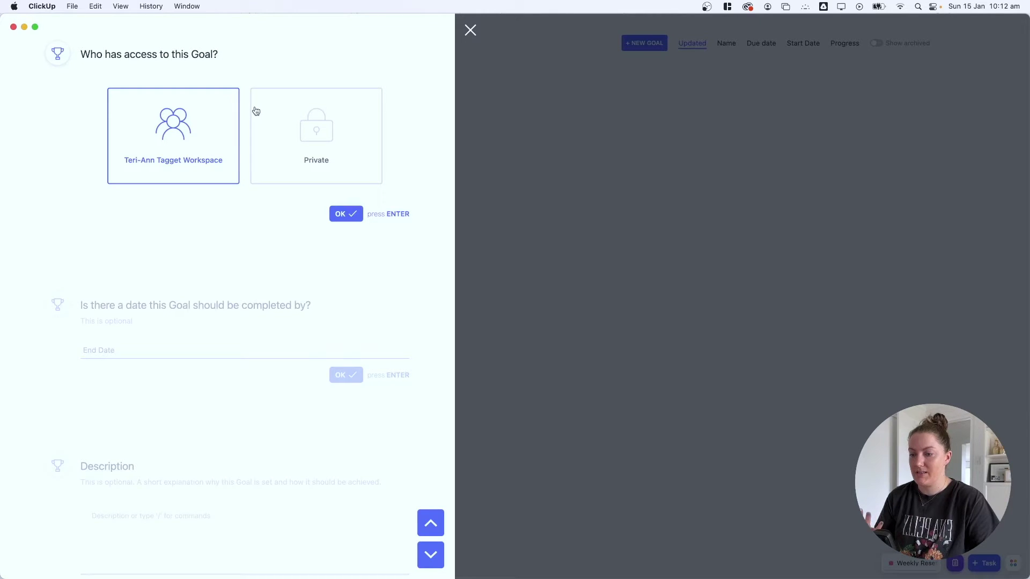
click(350, 219)
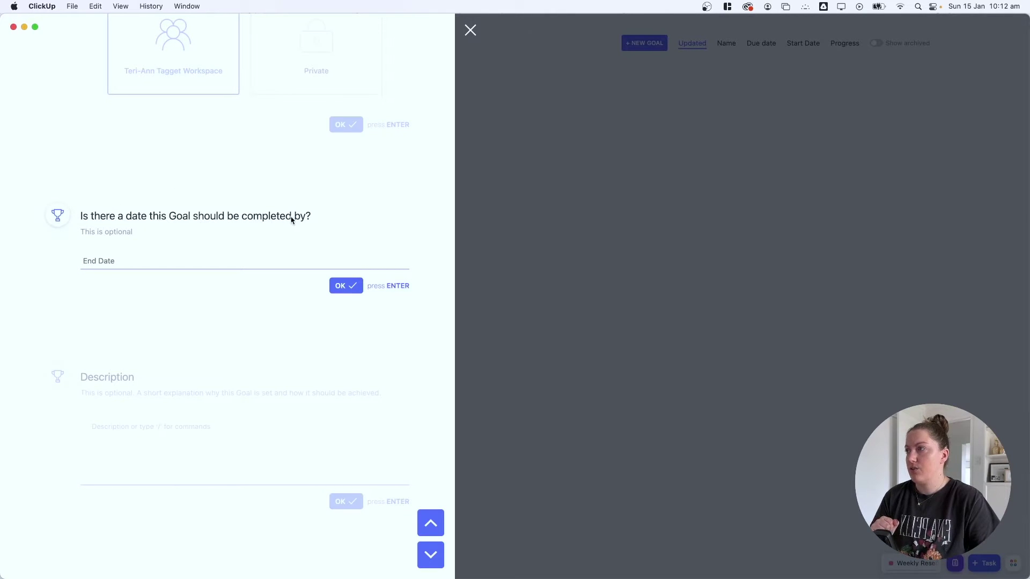
Step: Set the goal's end date to 30 April 2023 and create the goal with an empty description
click(100, 257)
click(268, 315)
click(267, 315)
click(267, 314)
click(267, 315)
click(268, 407)
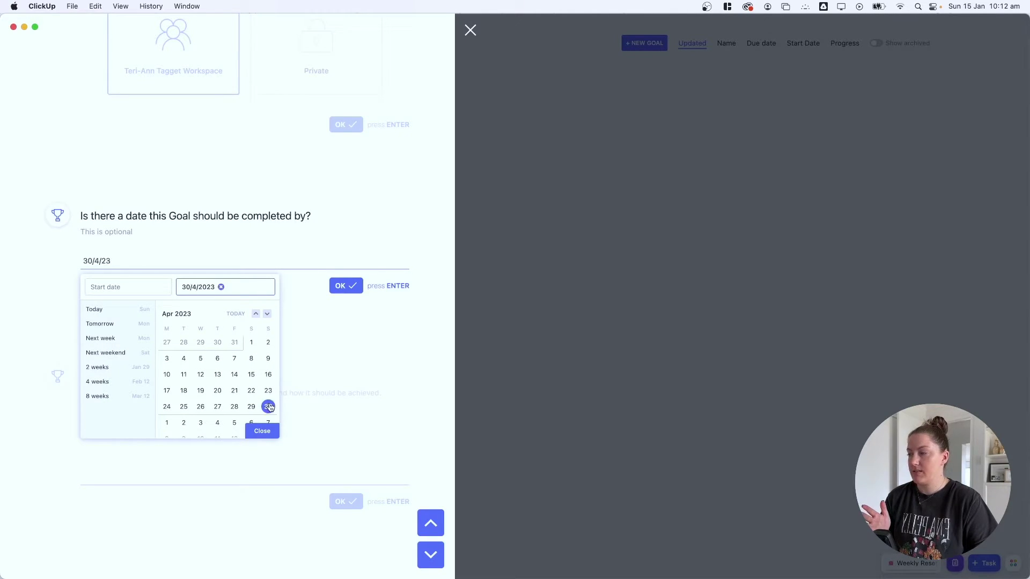
click(264, 434)
click(259, 471)
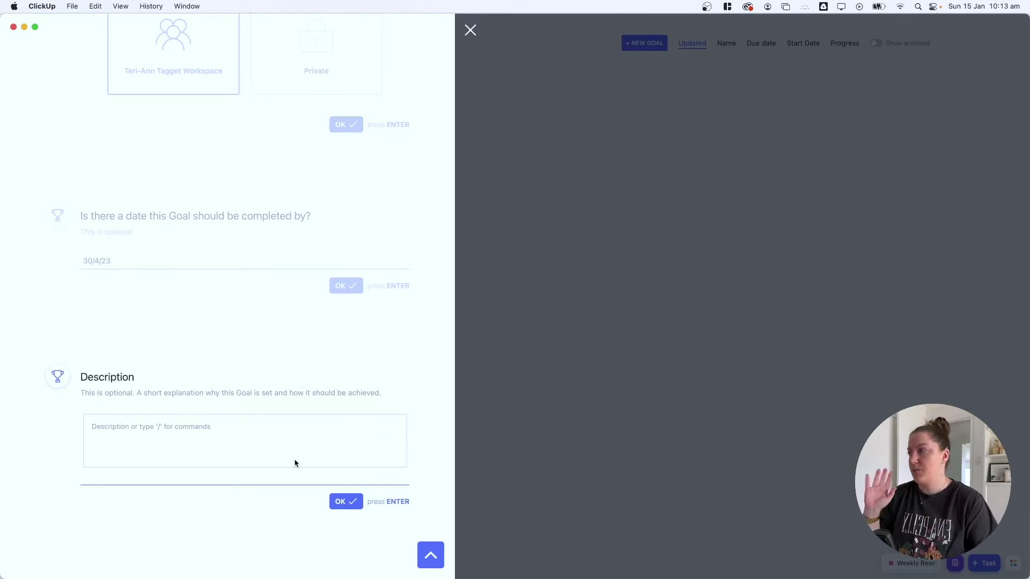
click(348, 506)
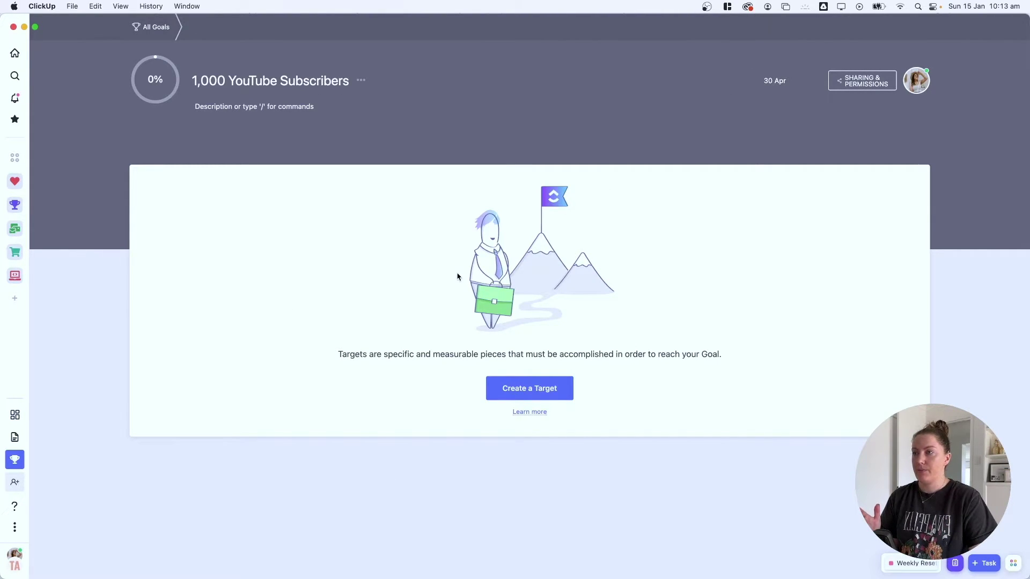
Step: Start a target for the 1,000 YouTube Subscribers goal and name it "Publish 1 Video A Week"
click(536, 388)
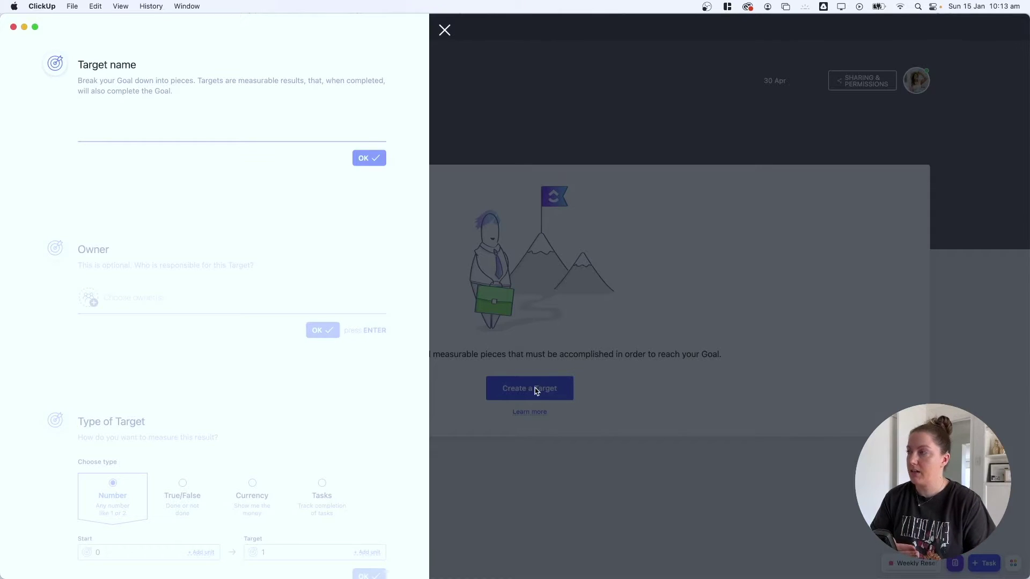
click(252, 133)
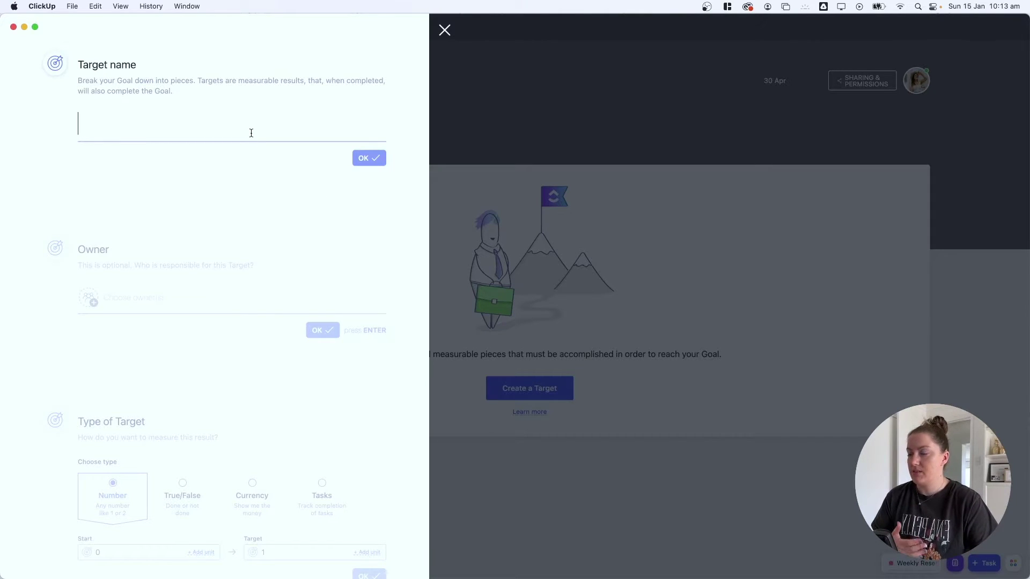
text(Publ)
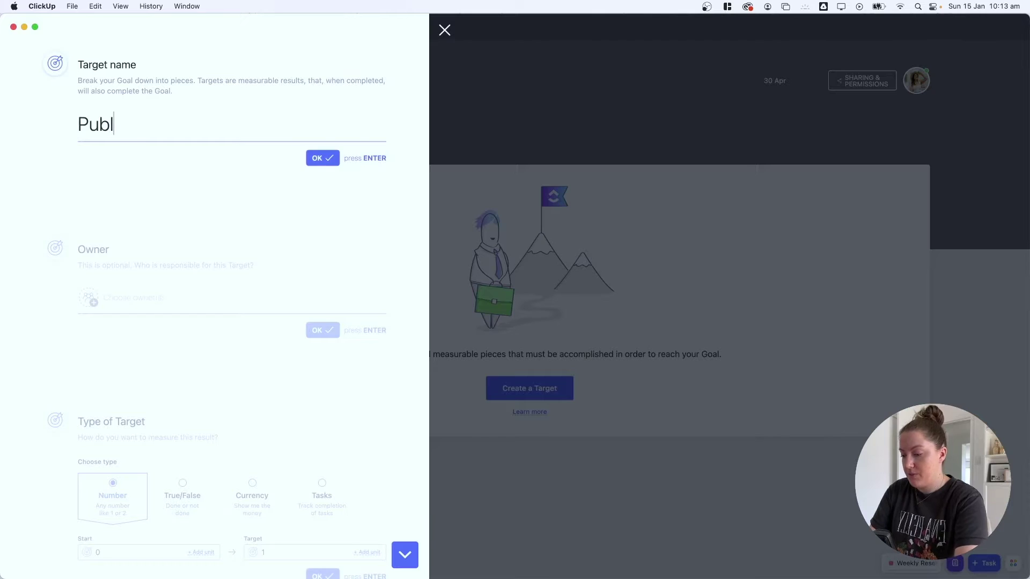
text(ishing)
key(BackSpace)
key(BackSpace)
key(BackSpace)
text(1 Cid)
key(BackSpace)
key(BackSpace)
key(BackSpace)
text(Video A Week)
click(332, 160)
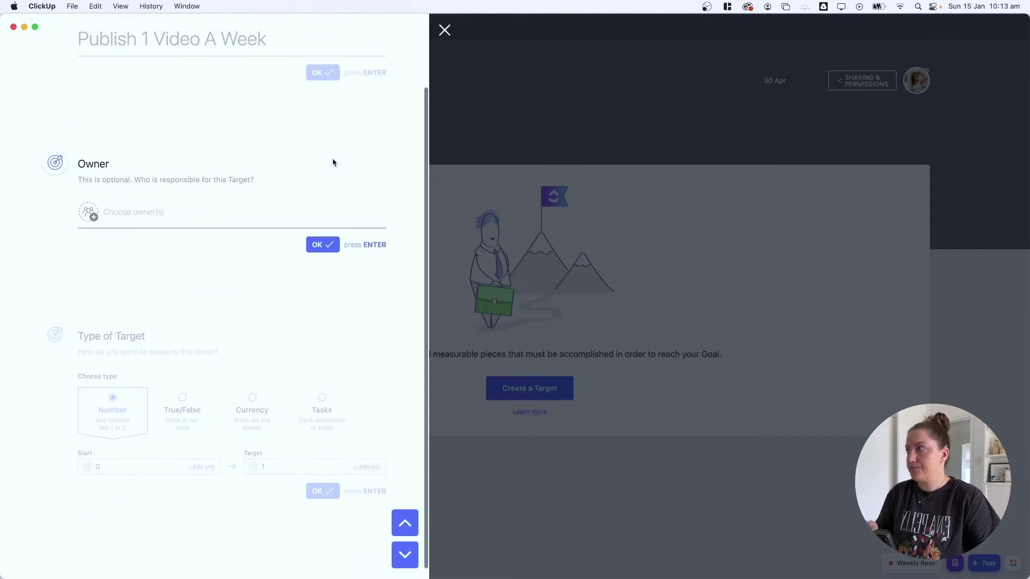
Step: Assign yourself as the owner of the Publish 1 Video A Week target and set its number target to 16
click(89, 204)
click(133, 260)
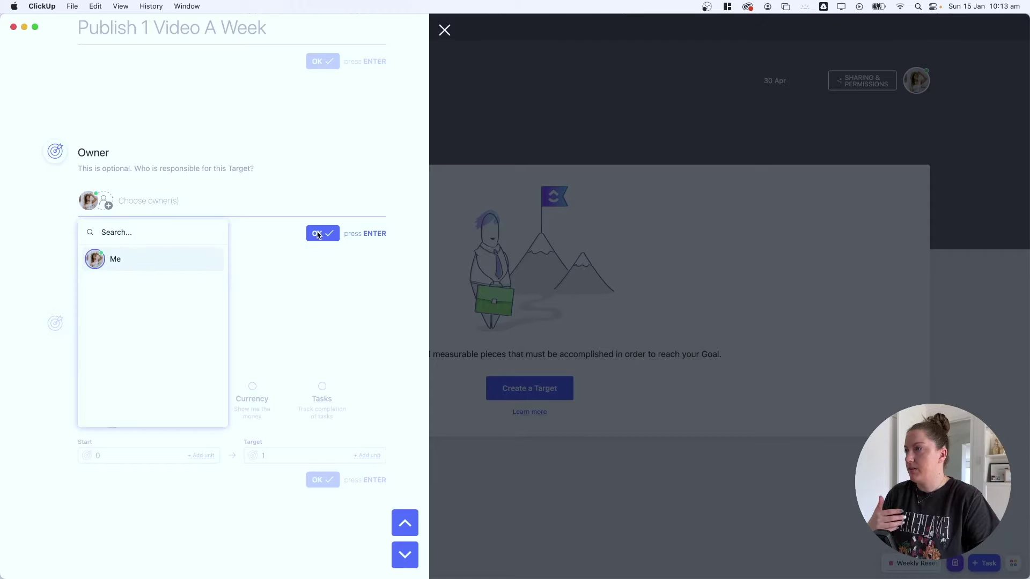
click(318, 235)
click(317, 233)
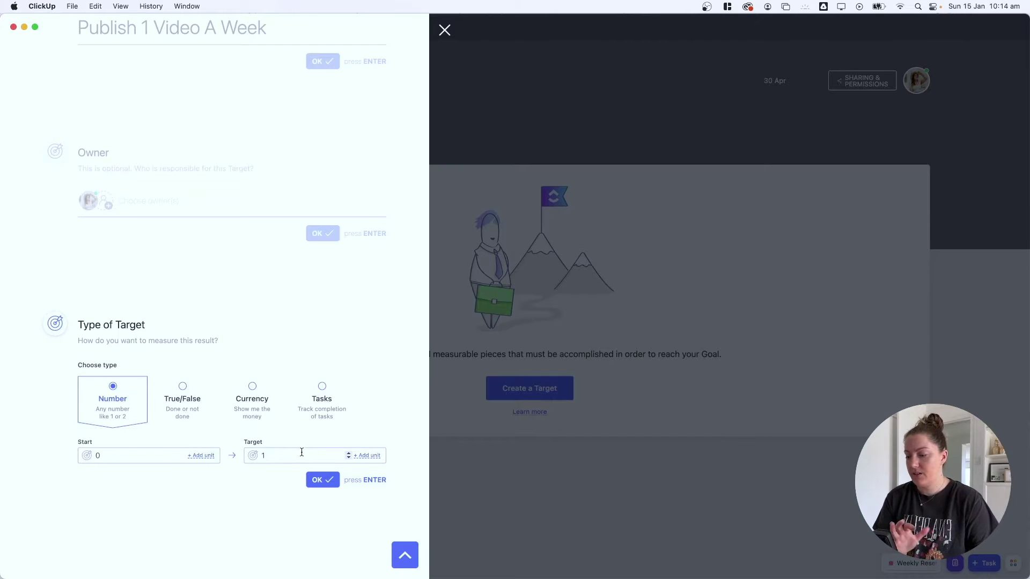
text(6)
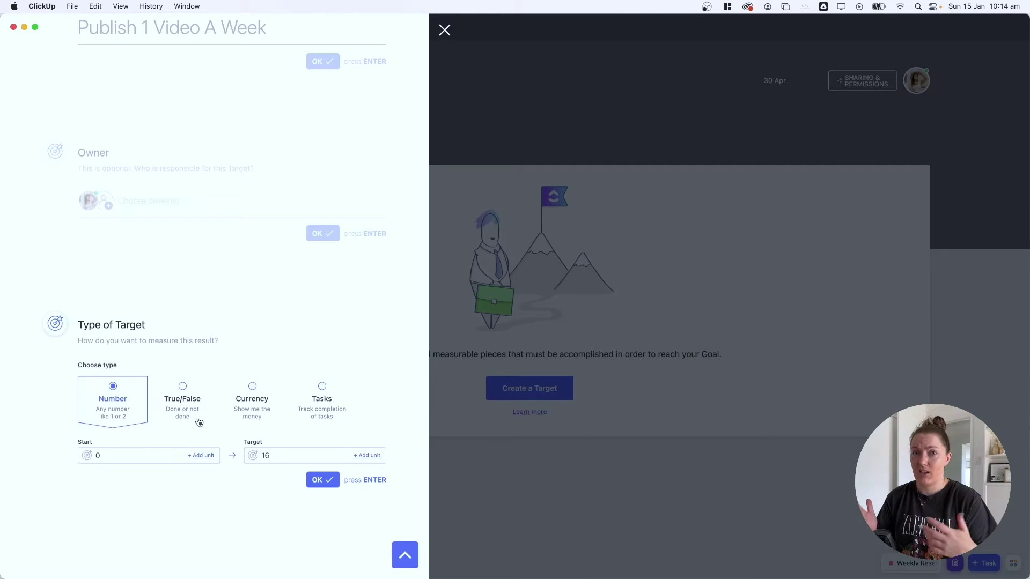
Step: Try the True/False, Currency and Tasks target types, entering a currency target of $500
click(181, 387)
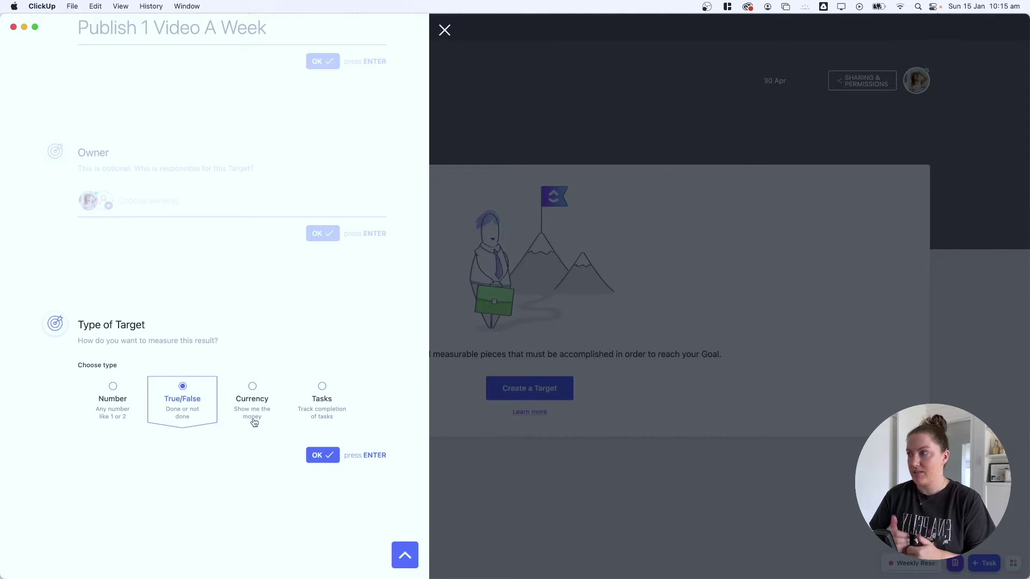
click(254, 388)
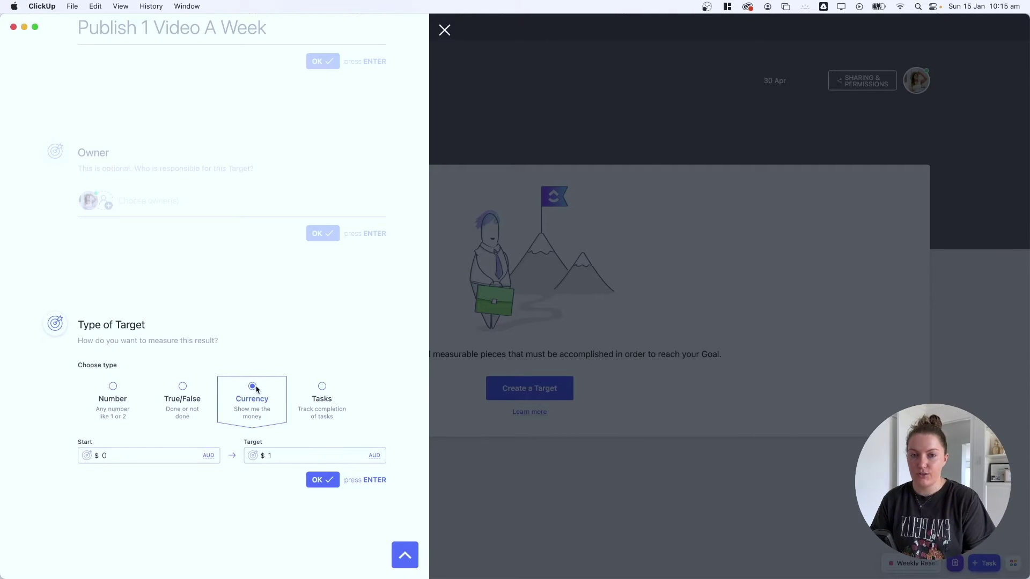
click(289, 457)
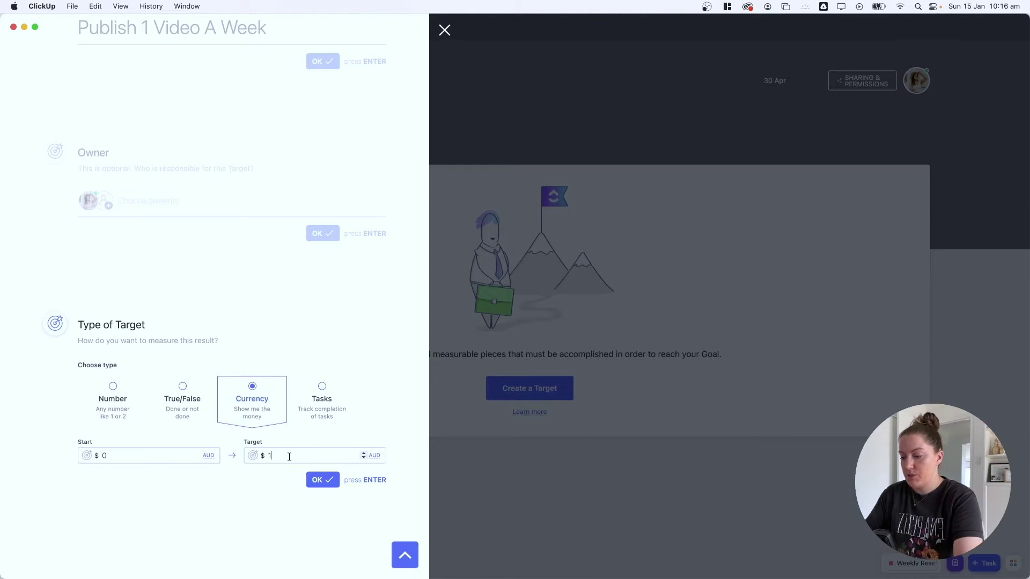
key(BackSpace)
text(502)
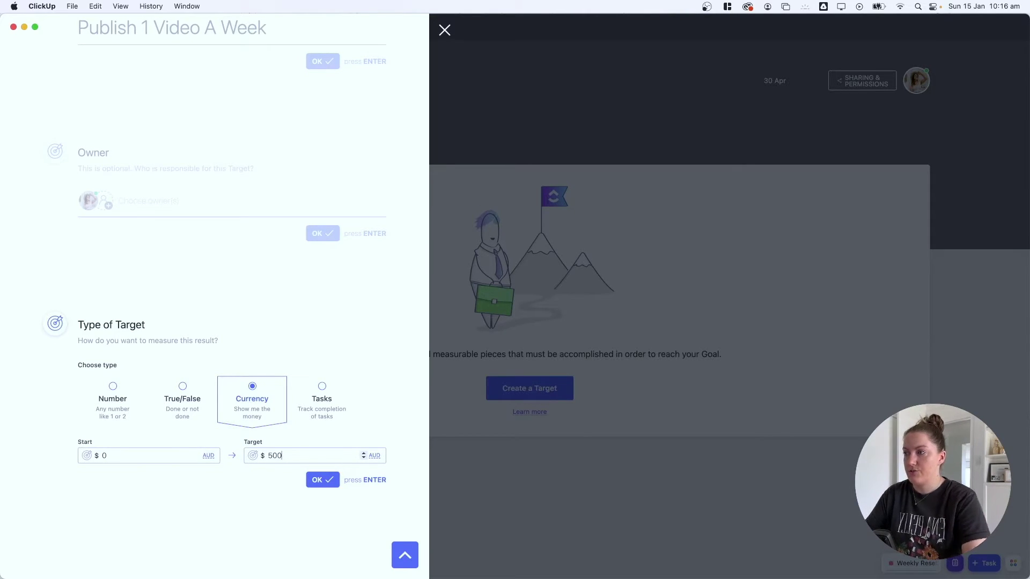
key(BackSpace)
text(0)
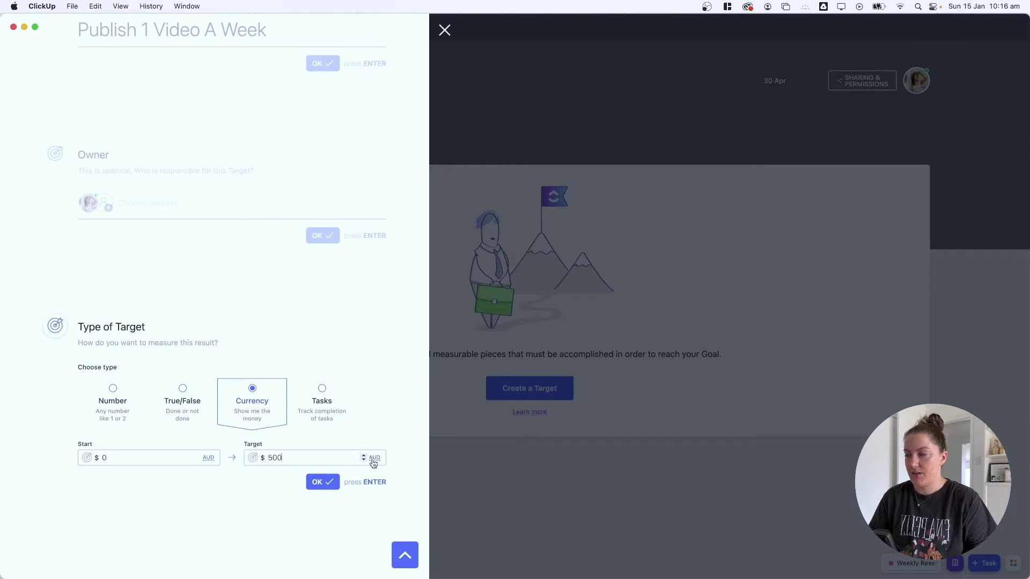
click(322, 394)
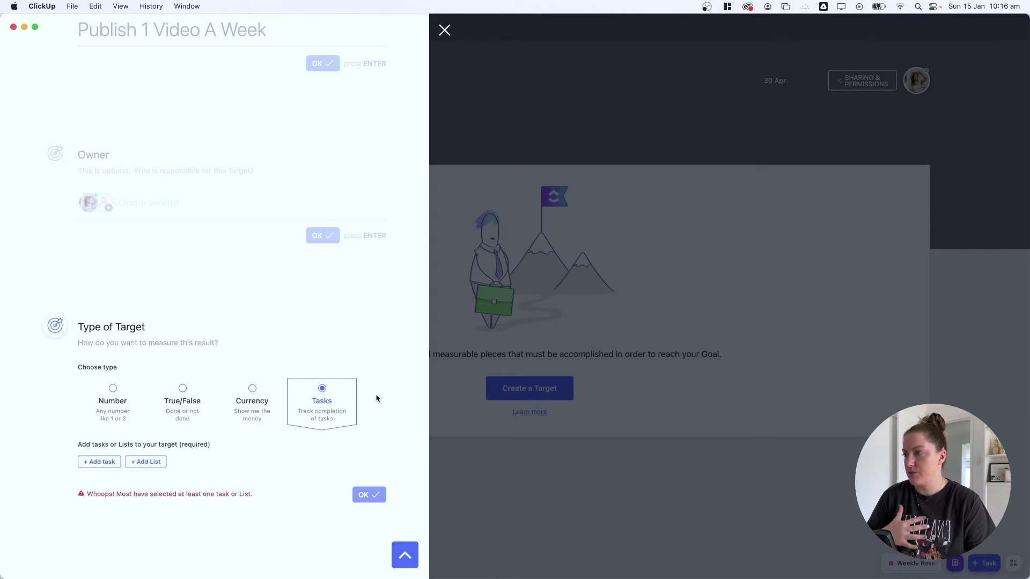
Step: Choose Number as the way to measure the Publish 1 Video A Week target and create the target
click(112, 389)
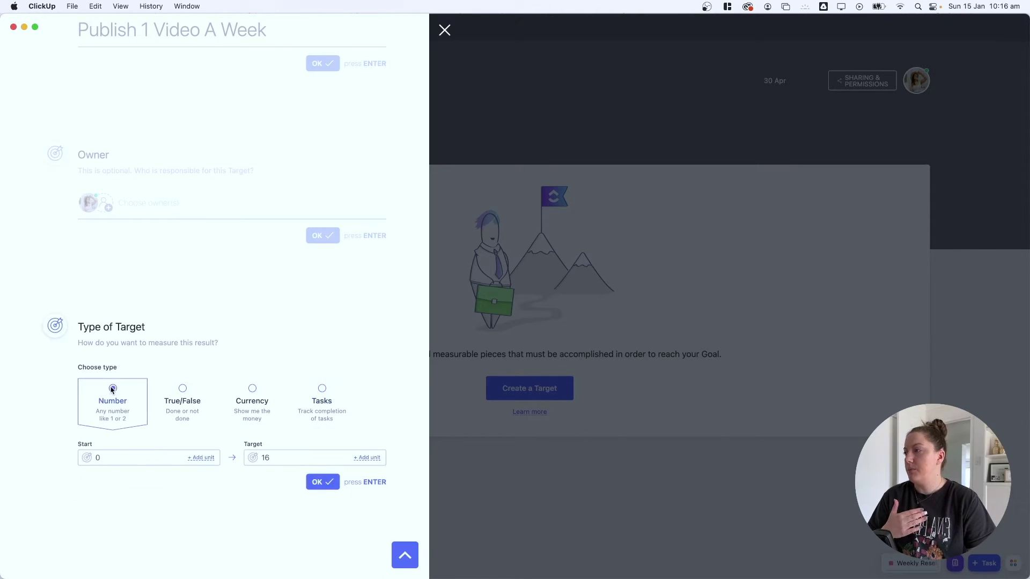
click(329, 484)
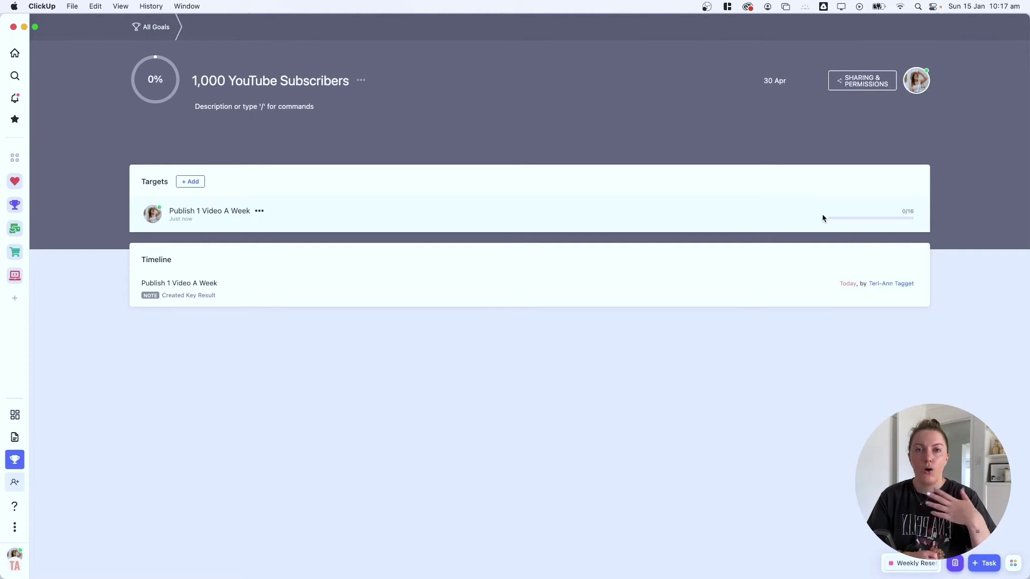
Step: Record an increase of 1 on the Publish 1 Video A Week target with the note "Video Title" and save the update
click(508, 217)
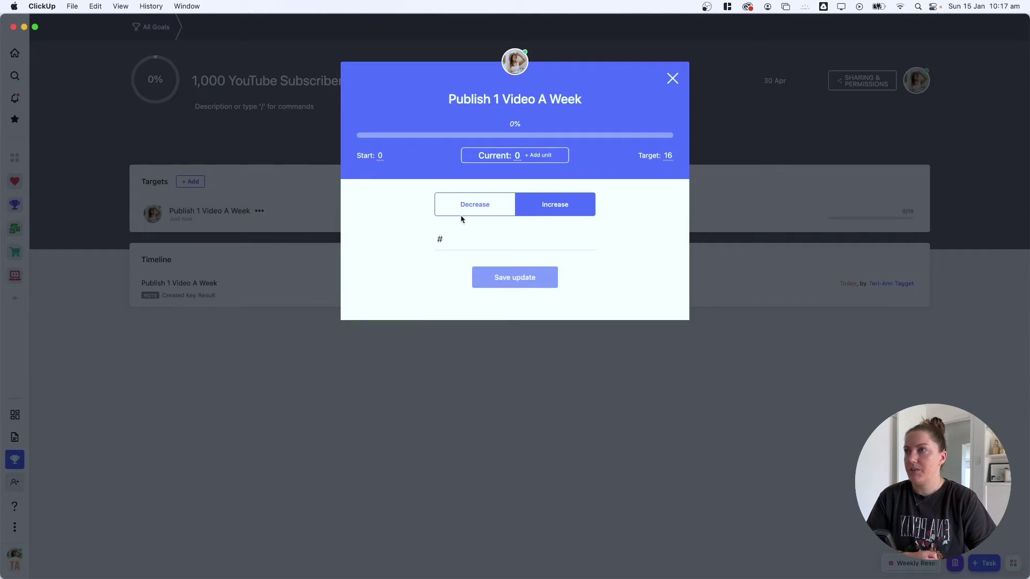
text(1)
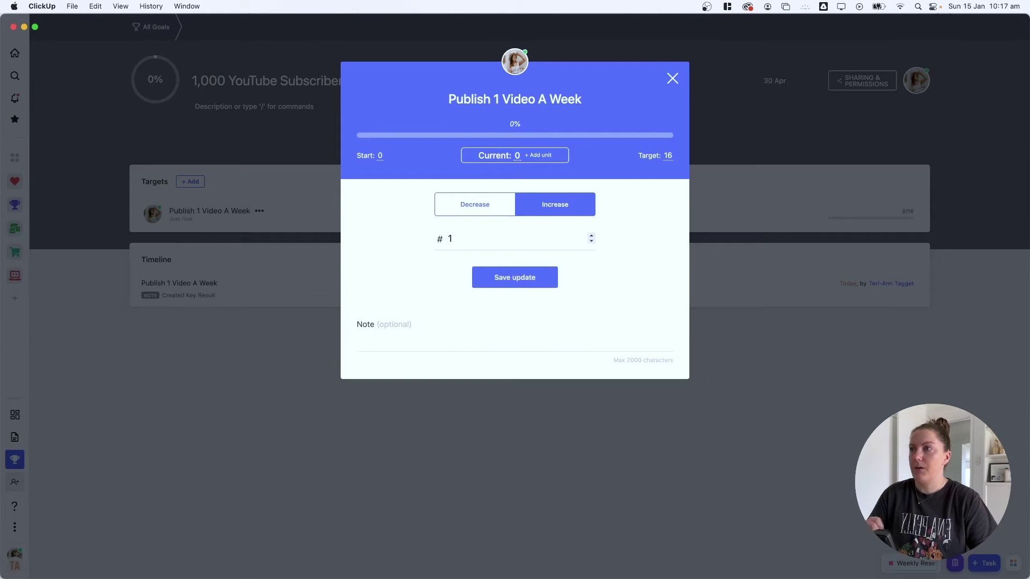
click(476, 343)
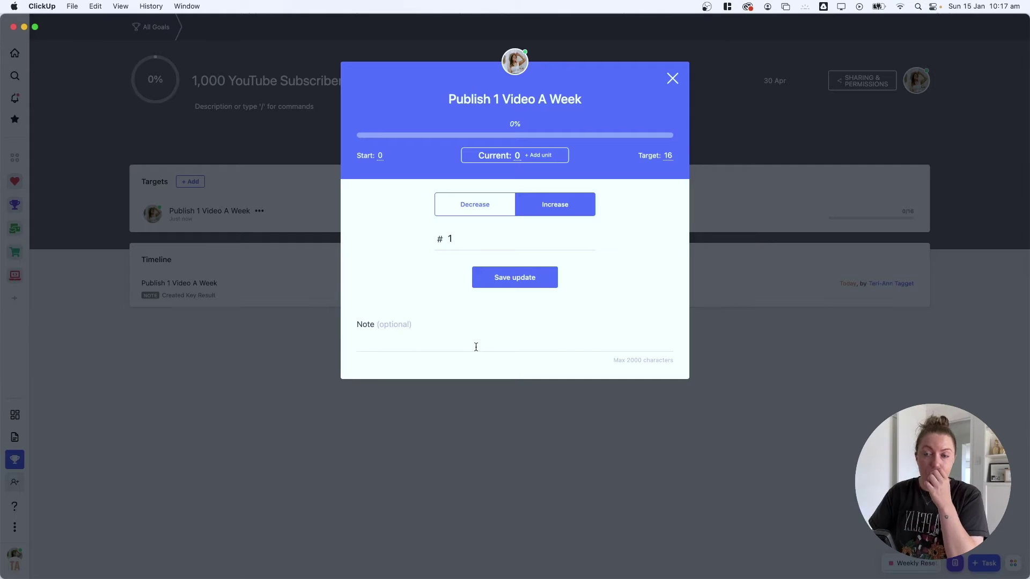
click(476, 347)
text(Video Title)
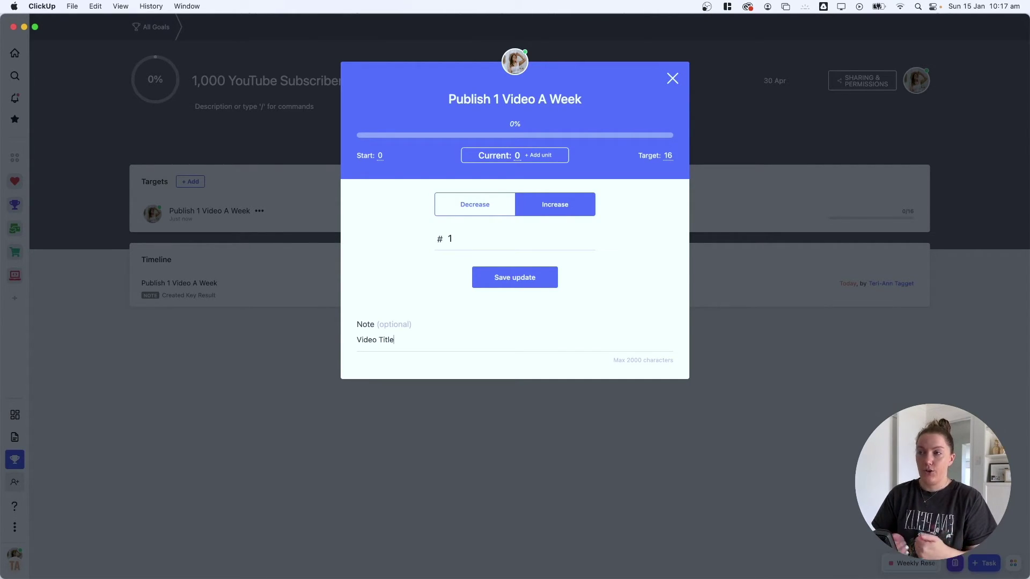
click(517, 276)
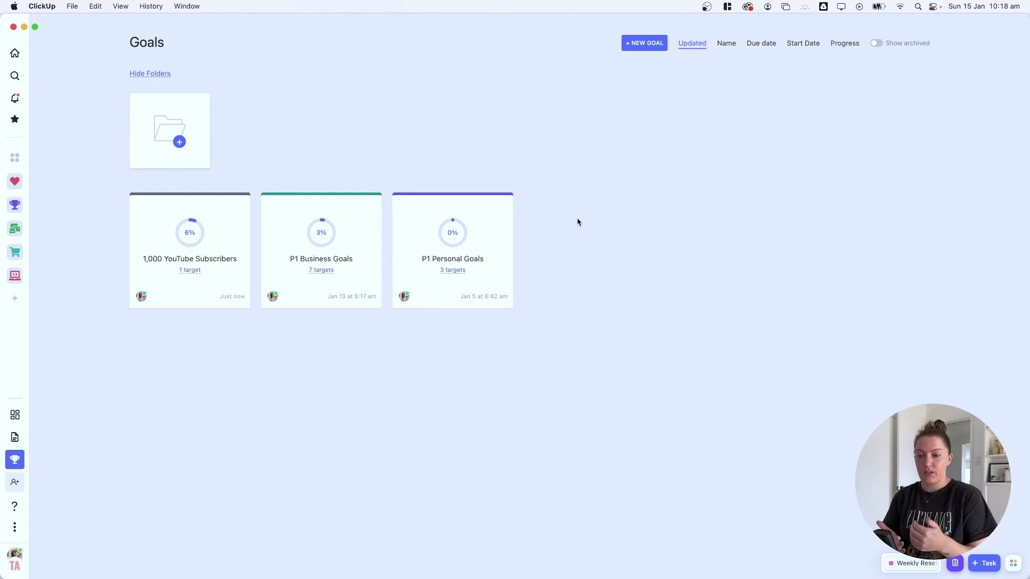
Step: Review the P1 Business Goals targets, including the task linked to the Amazon Australia Affiliate target and the list linked to the digital product target
click(366, 214)
scroll(365, 214, down, 2)
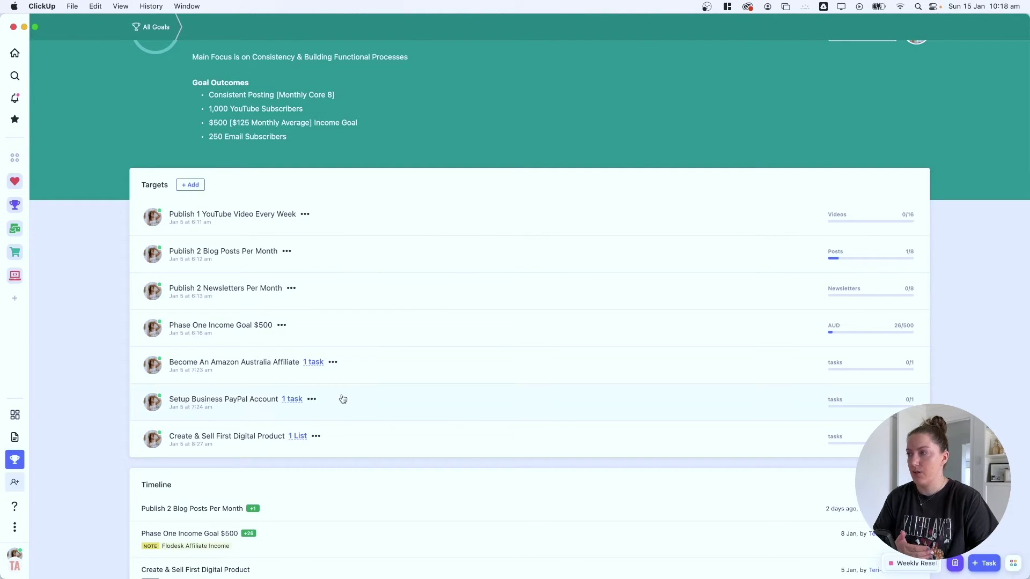
scroll(343, 400, down, 1)
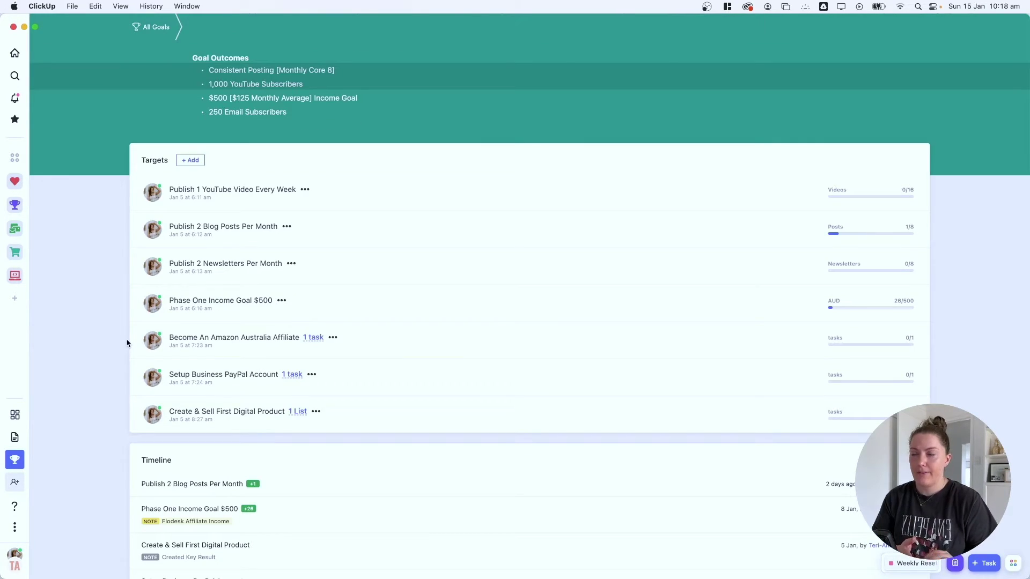
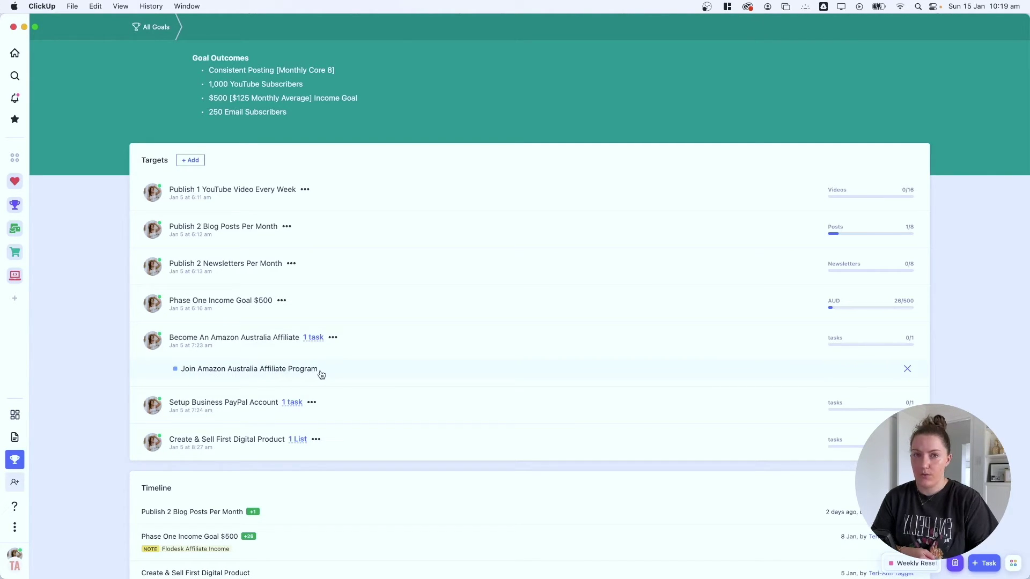
scroll(320, 373, down, 3)
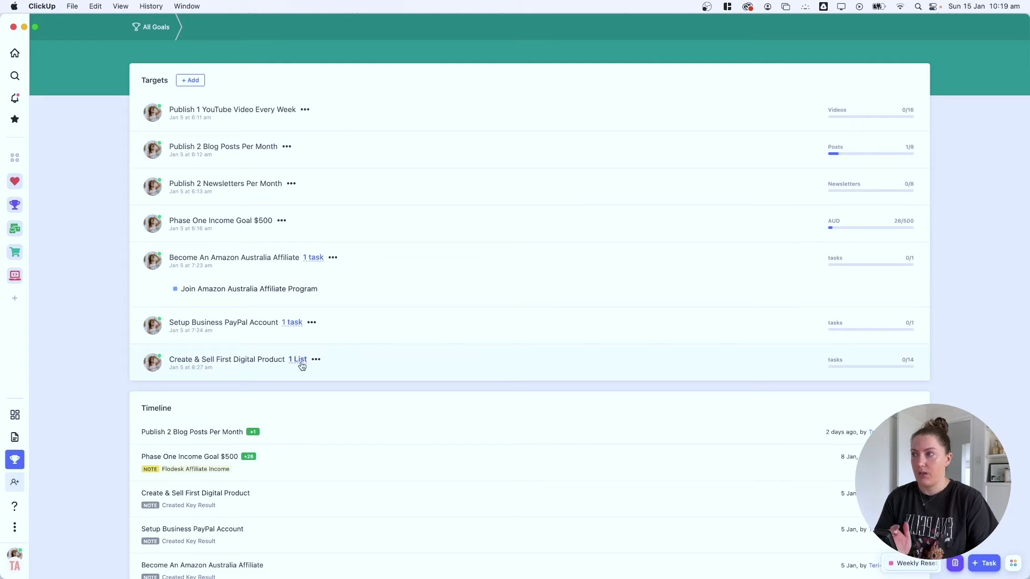
click(298, 360)
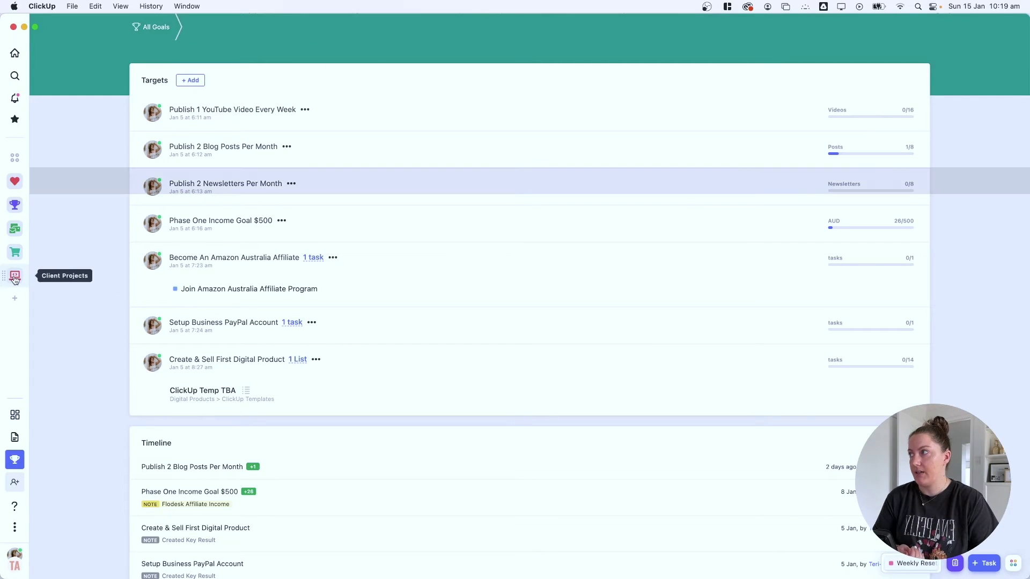
Step: View the ClickUp Temp TBA list in the Digital Products space, collapsing the Showit Templates folder
click(14, 256)
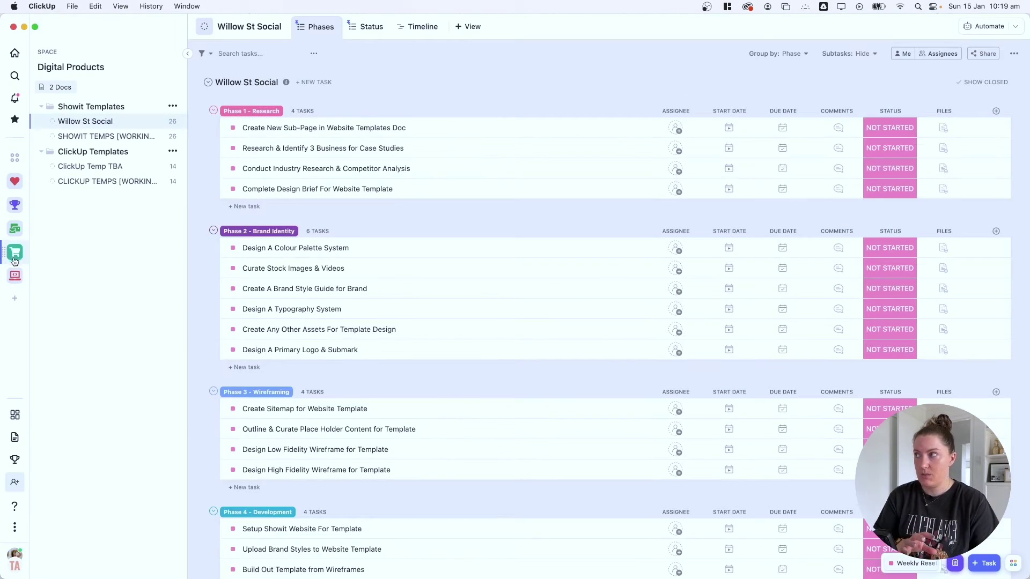
click(42, 106)
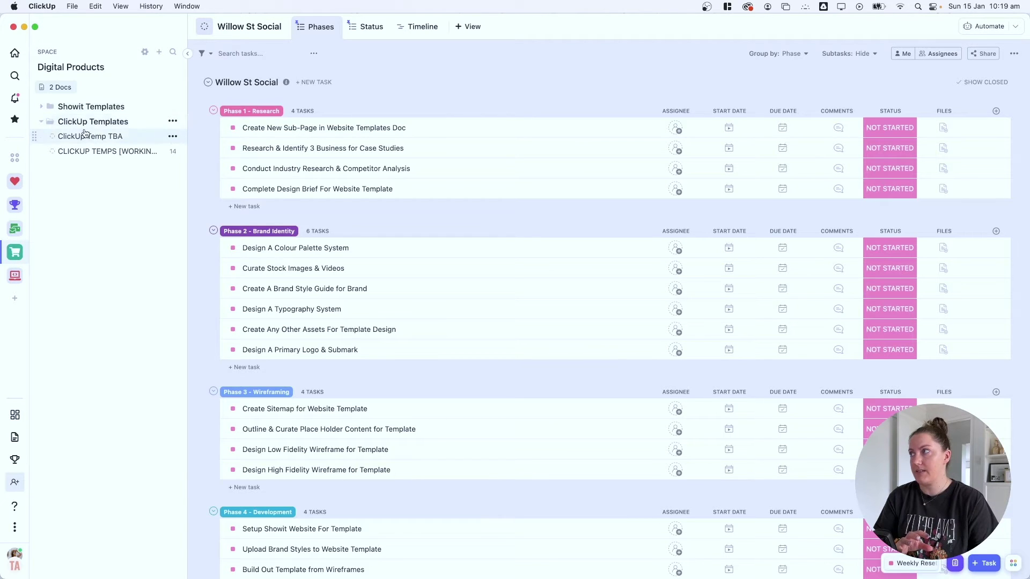
click(89, 137)
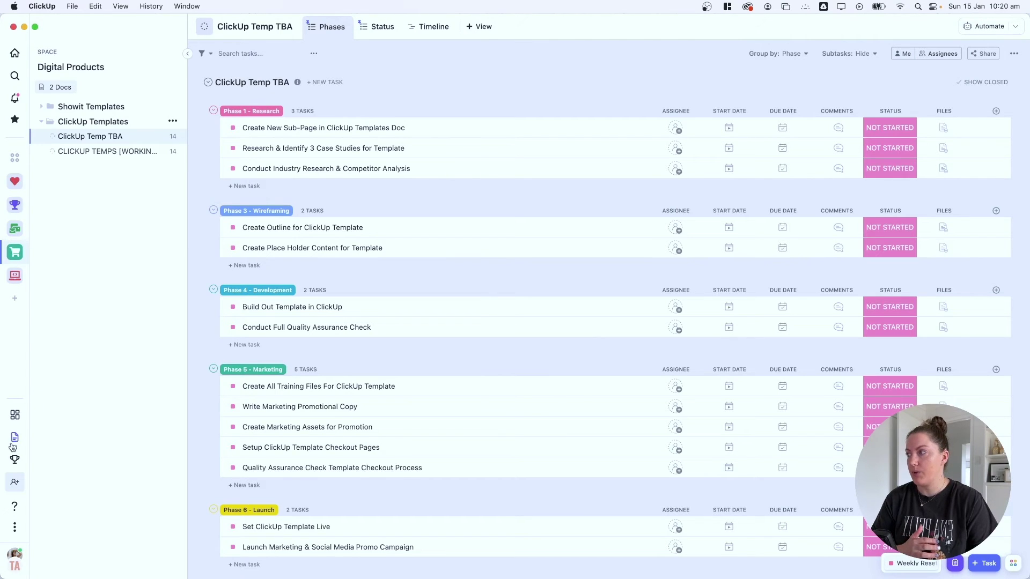
Step: Check the Create & Sell First Digital Product target in P1 Business Goals and return to the overview of all goals
click(15, 461)
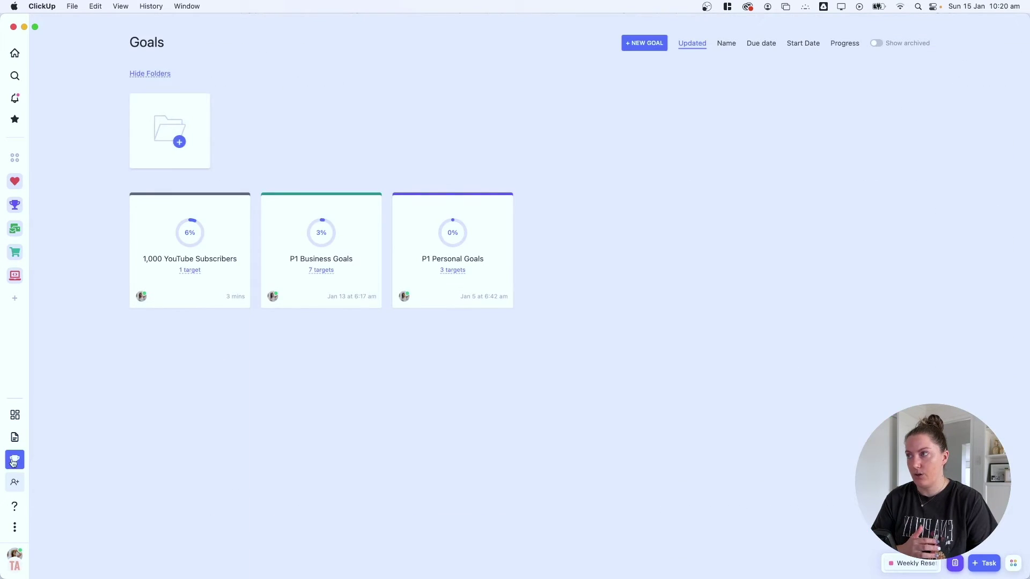
click(303, 236)
scroll(424, 416, down, 2)
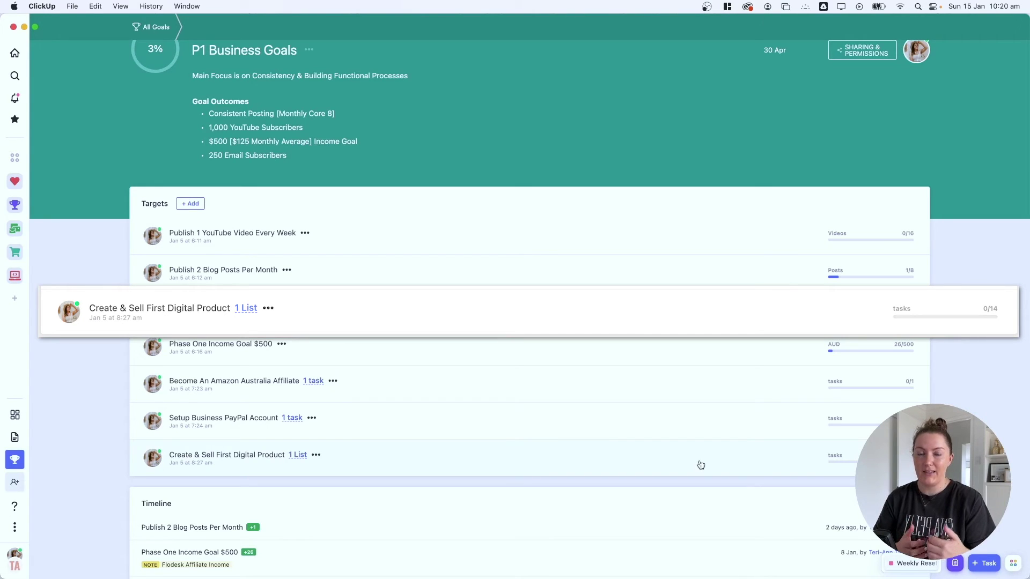
click(14, 253)
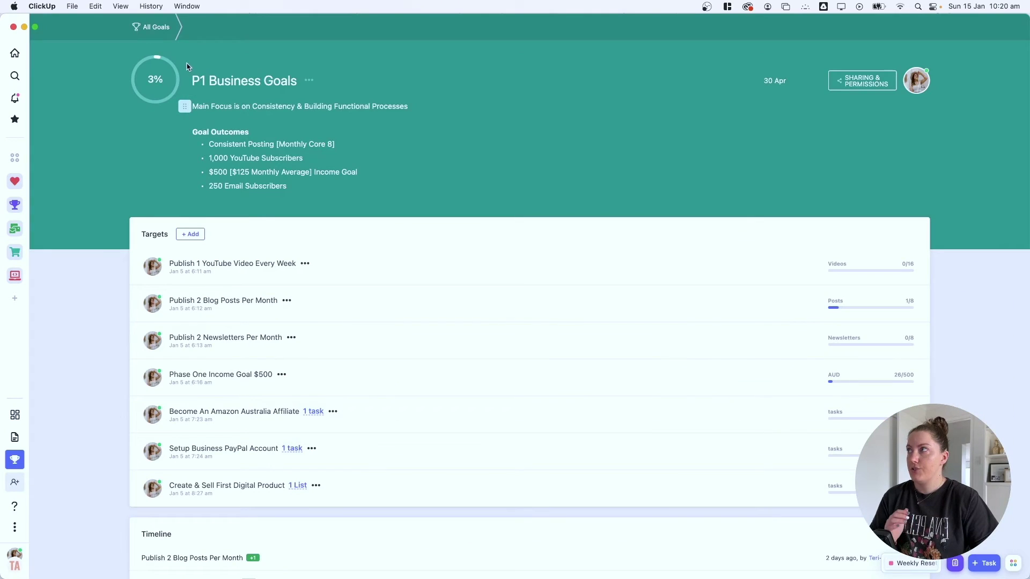
click(154, 27)
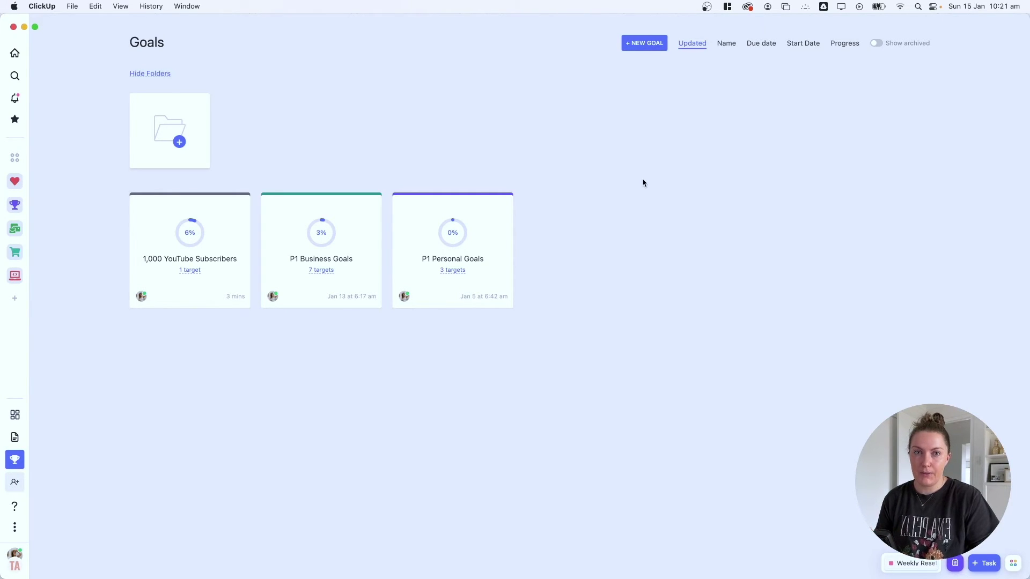
Step: Compare the P1 Business Goals targets with the YouTube Calendar content board in the Marketing space
click(293, 224)
scroll(289, 226, down, 1)
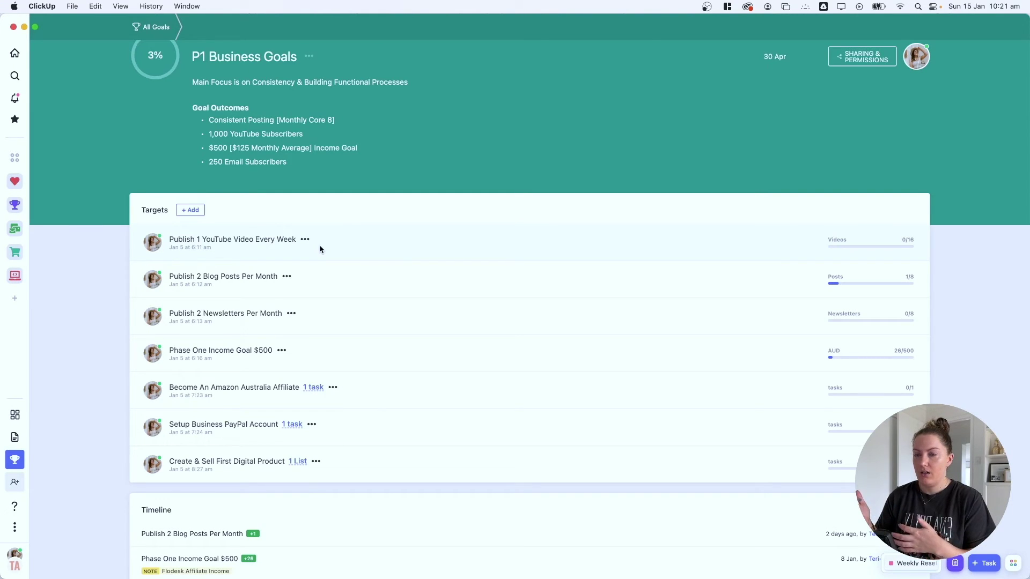
click(15, 230)
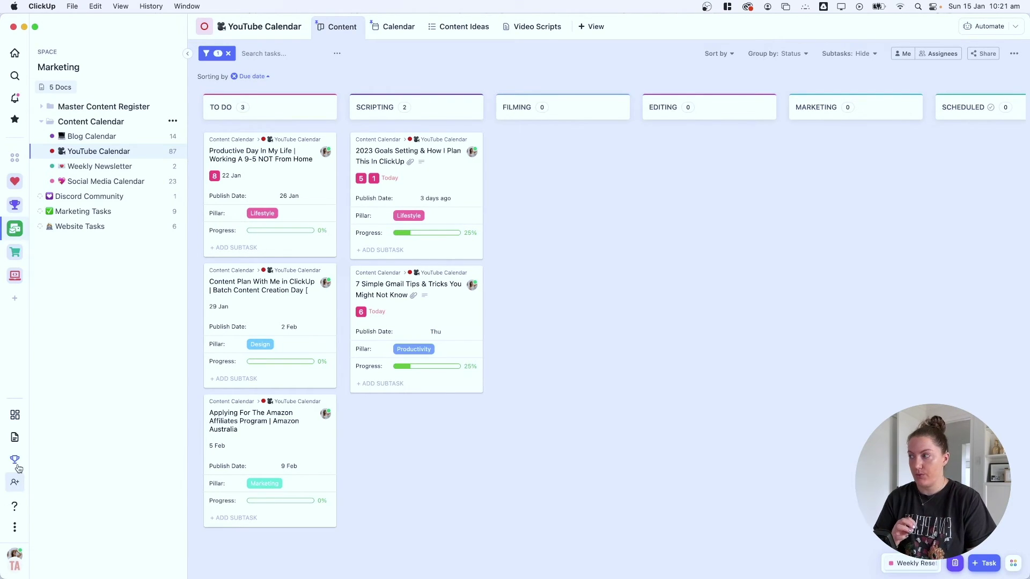
click(16, 465)
click(284, 226)
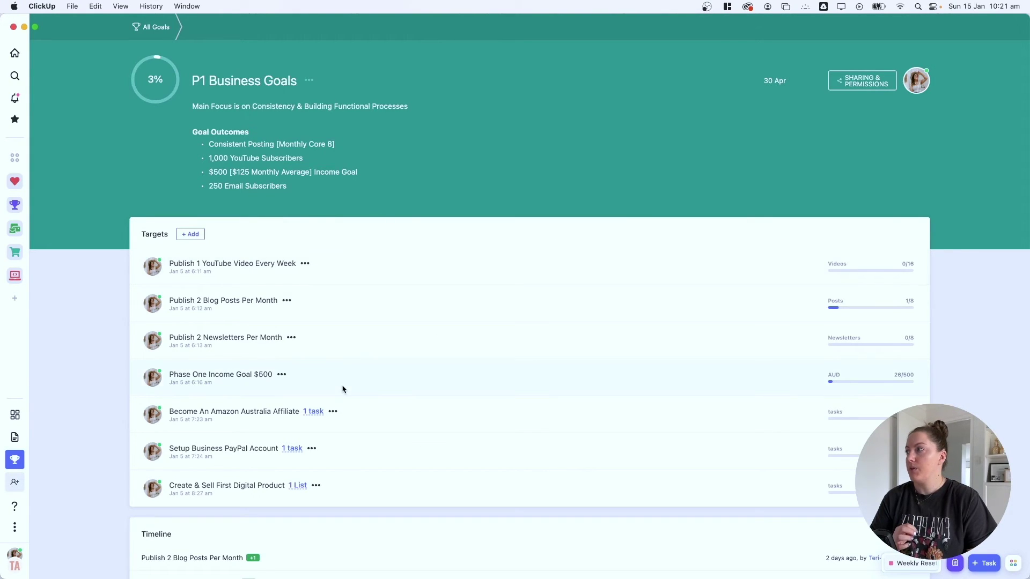
Step: Look through the YouTube Calendar's content ideas grouped under the Lifestyle, Productivity and Marketing pillars
click(16, 230)
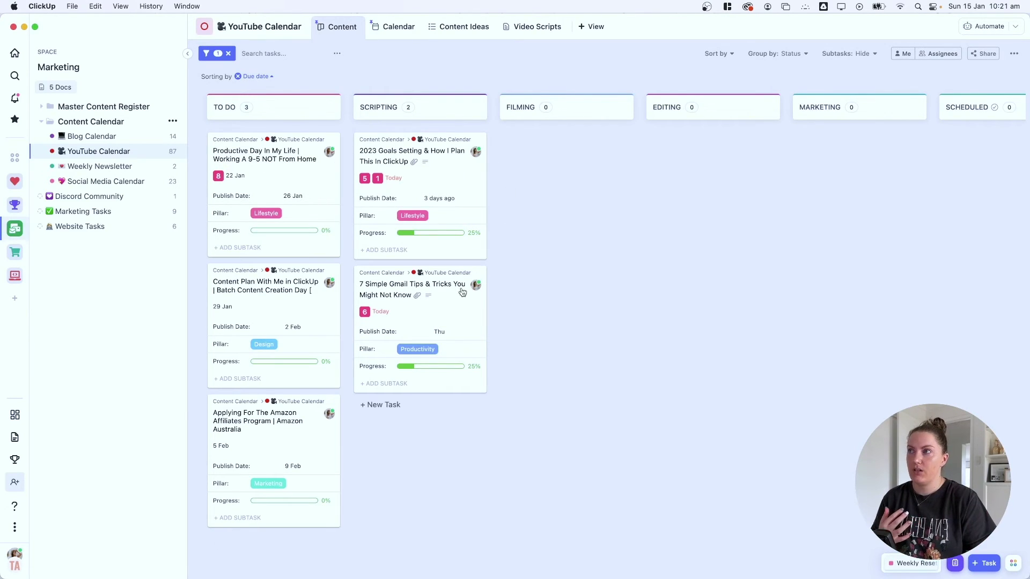
click(474, 32)
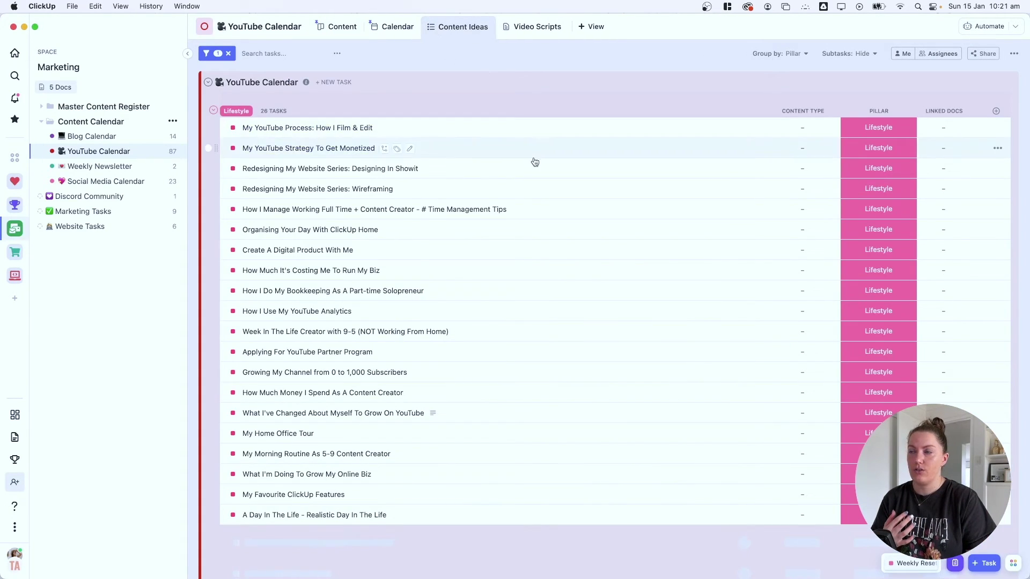
scroll(535, 162, down, 8)
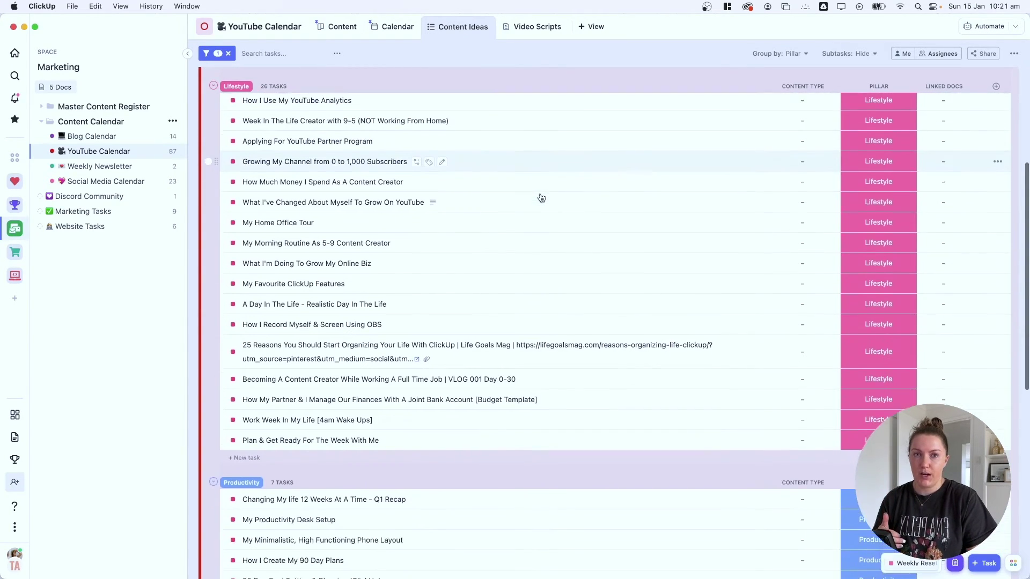
scroll(541, 199, down, 18)
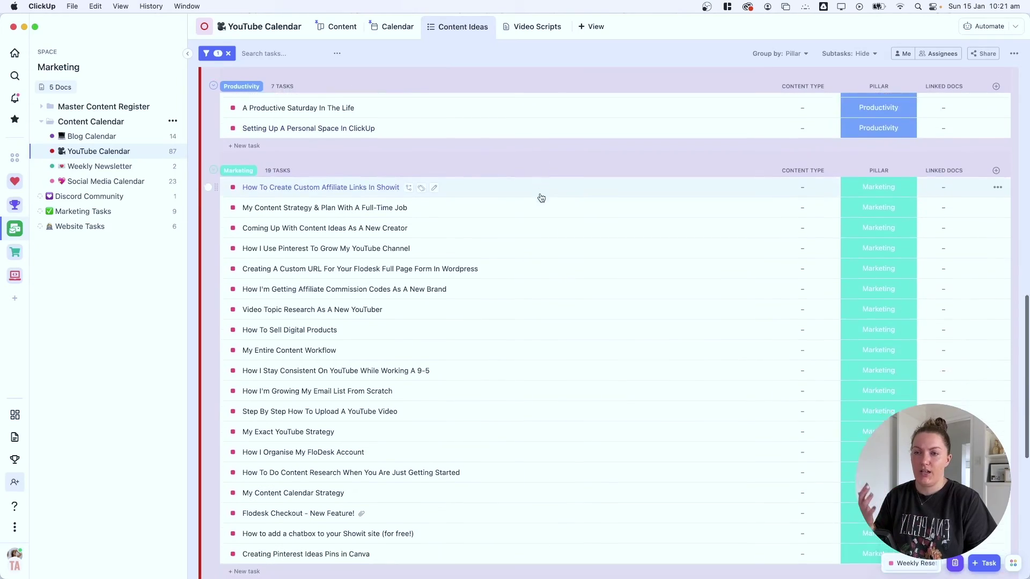
Step: Skim the remaining Productivity and Marketing content ideas of the YouTube Calendar and return to its Content board
scroll(541, 198, down, 19)
scroll(542, 198, up, 20)
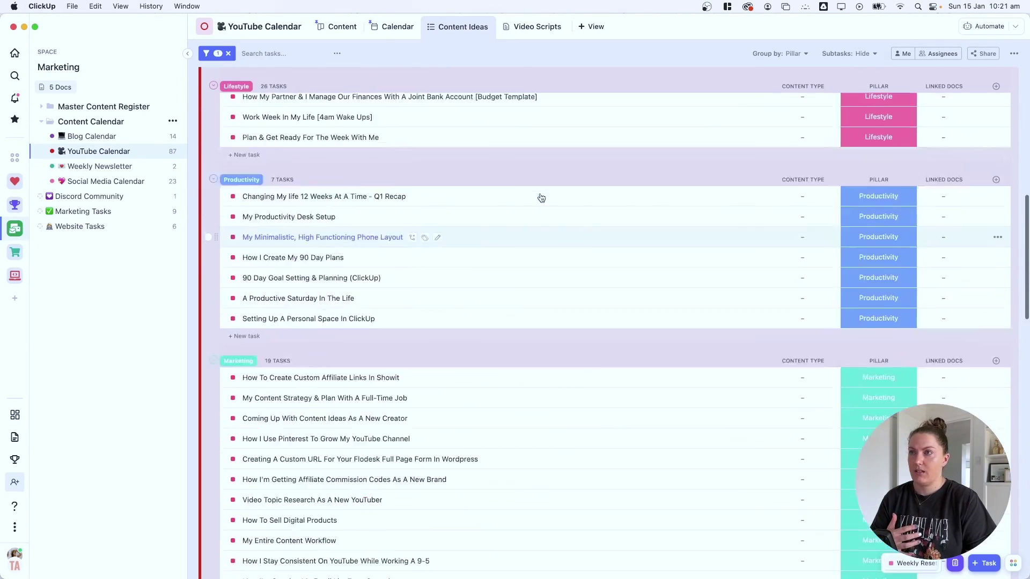
scroll(541, 199, up, 17)
click(338, 27)
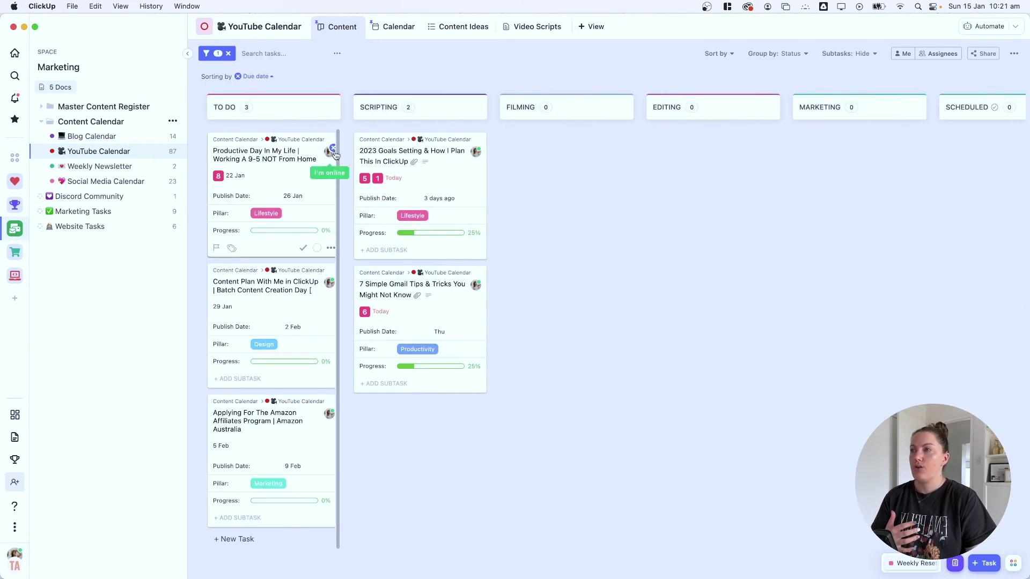
Step: Review the outcomes and targets of P1 Business Goals and return to the overview of all goals
click(14, 459)
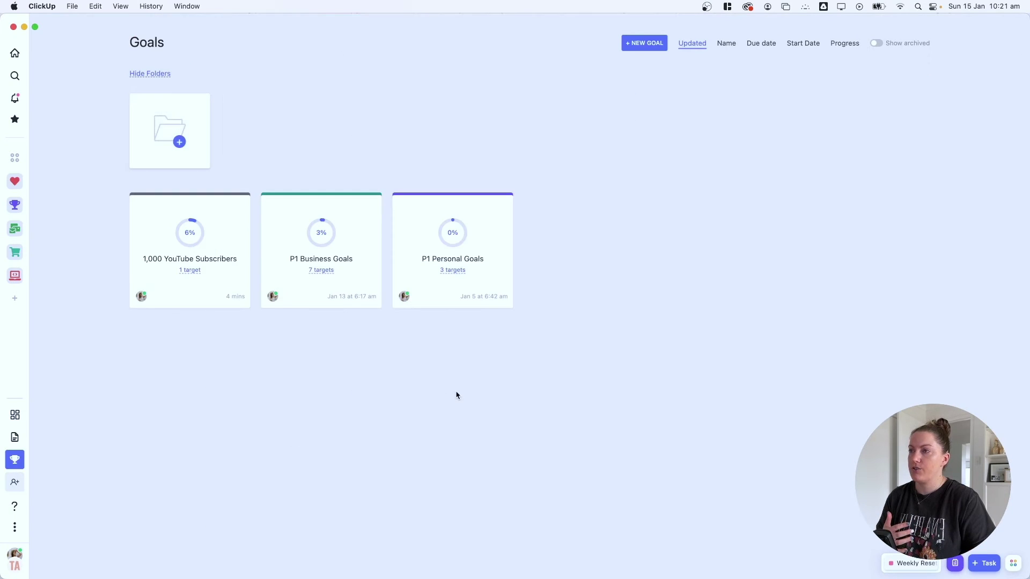
click(276, 235)
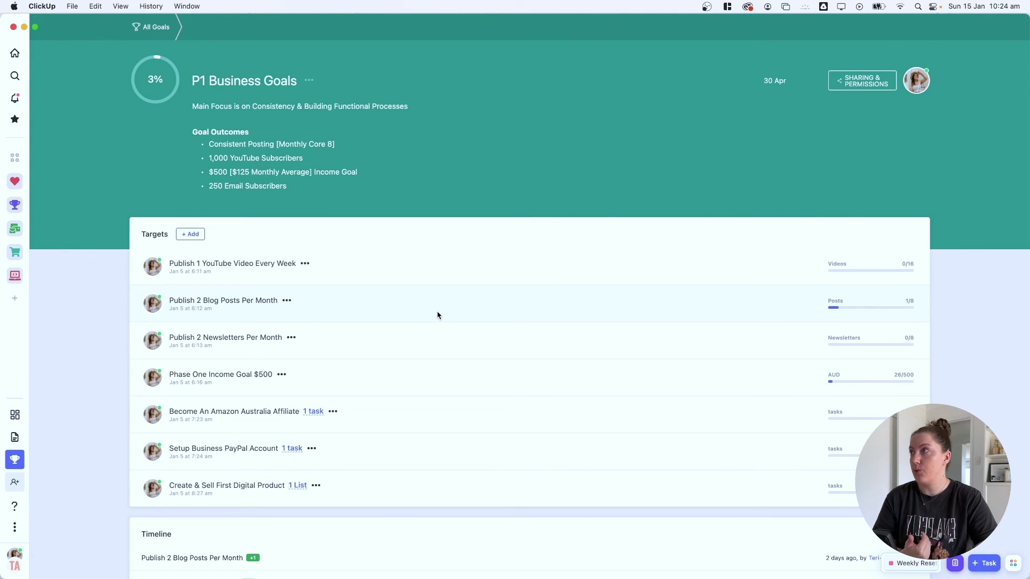
click(153, 27)
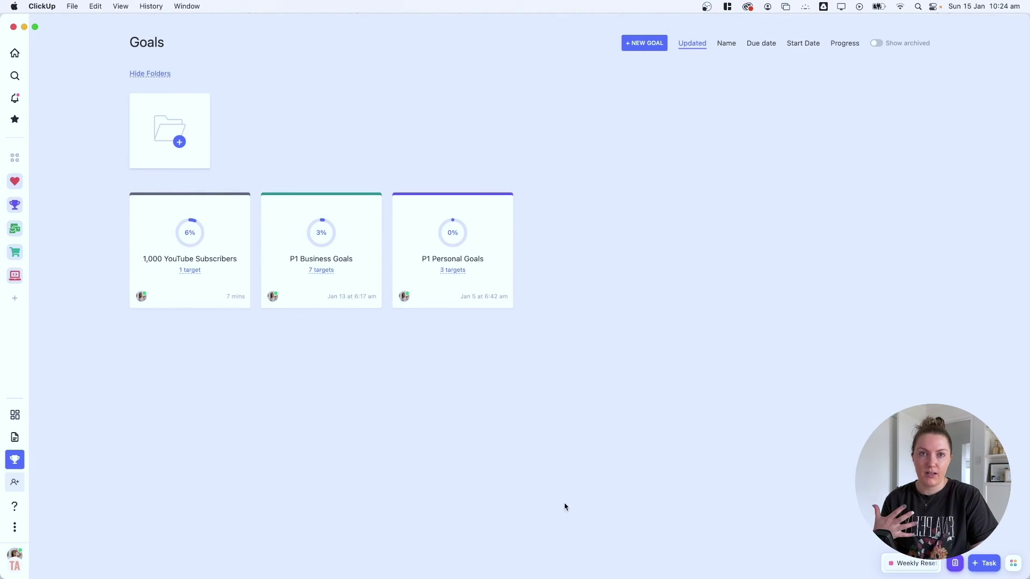
Step: Read through the subtasks of the recurring Weekly Reset task from the goals overview, closing the task when finished
click(914, 566)
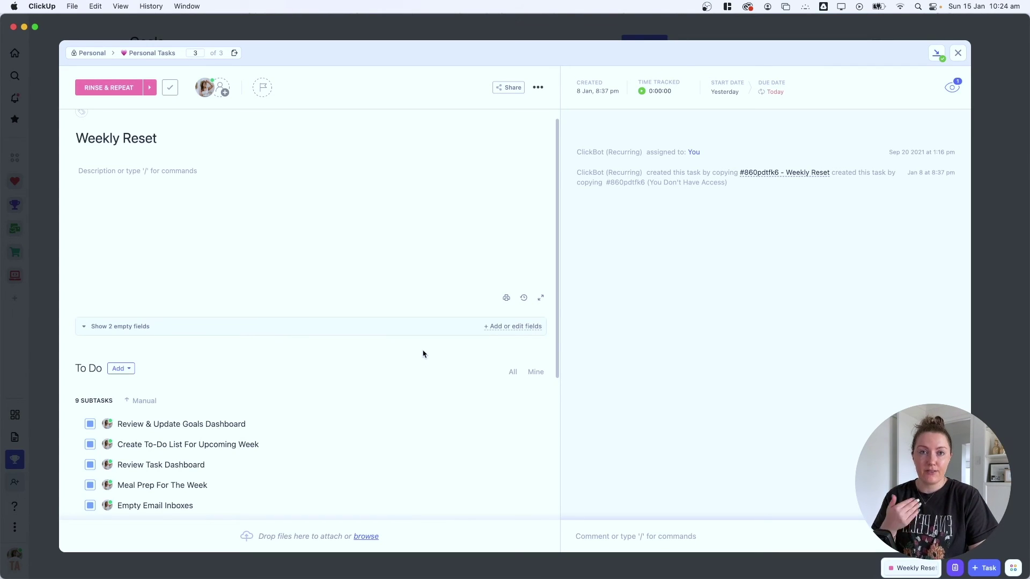
scroll(389, 350, down, 4)
scroll(390, 349, down, 2)
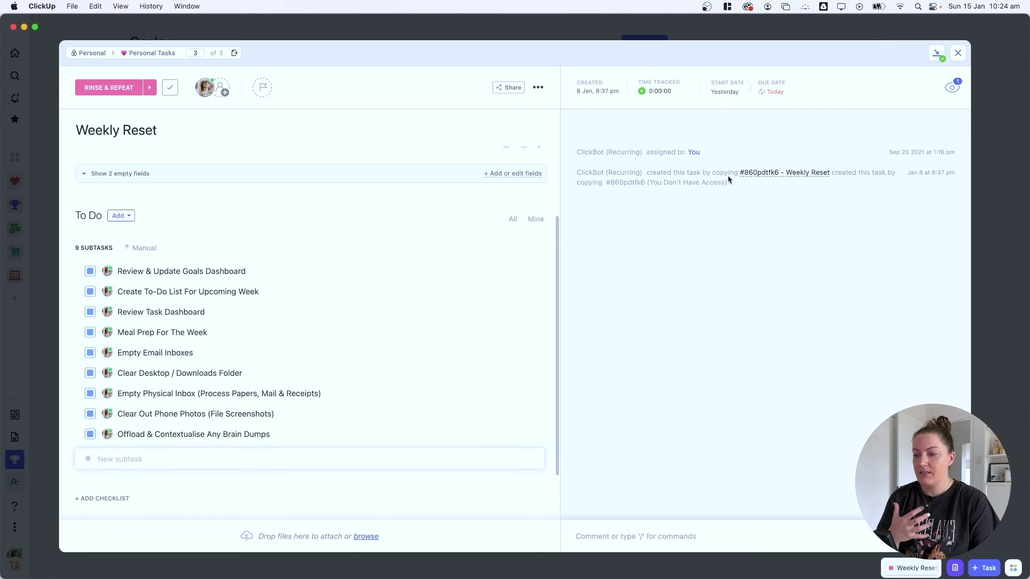
click(959, 52)
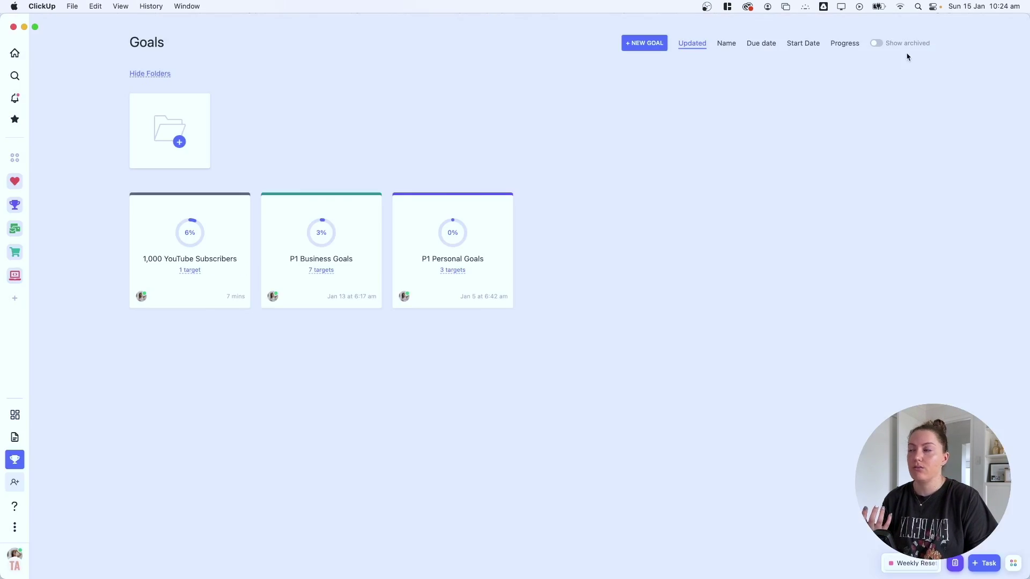
Step: Compare the P1 Business Goals targets with the Weekly Reset subtasks, returning to the goal's target list
click(366, 226)
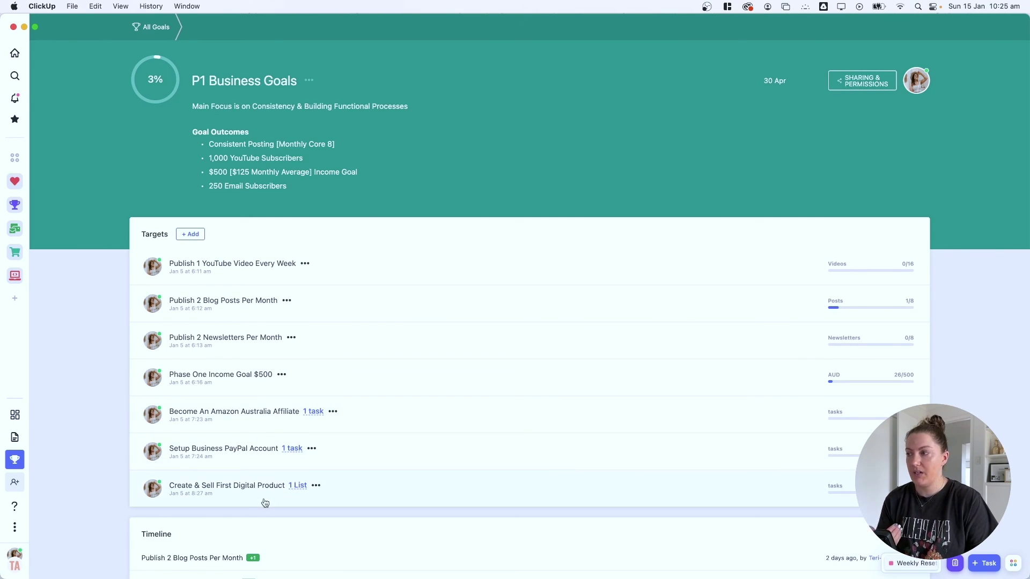
click(919, 571)
scroll(279, 381, down, 2)
scroll(128, 350, up, 3)
scroll(161, 370, down, 2)
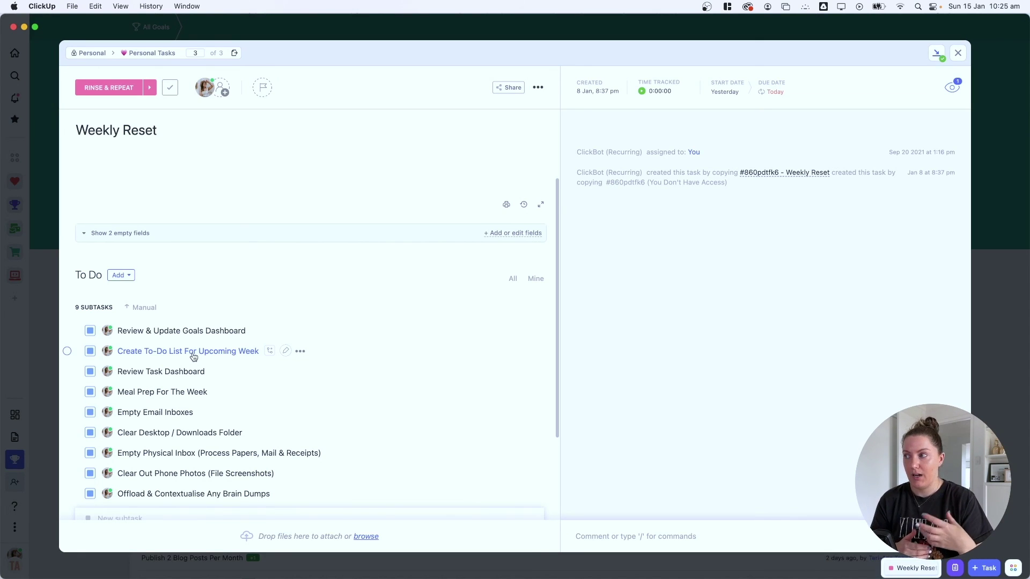
click(958, 53)
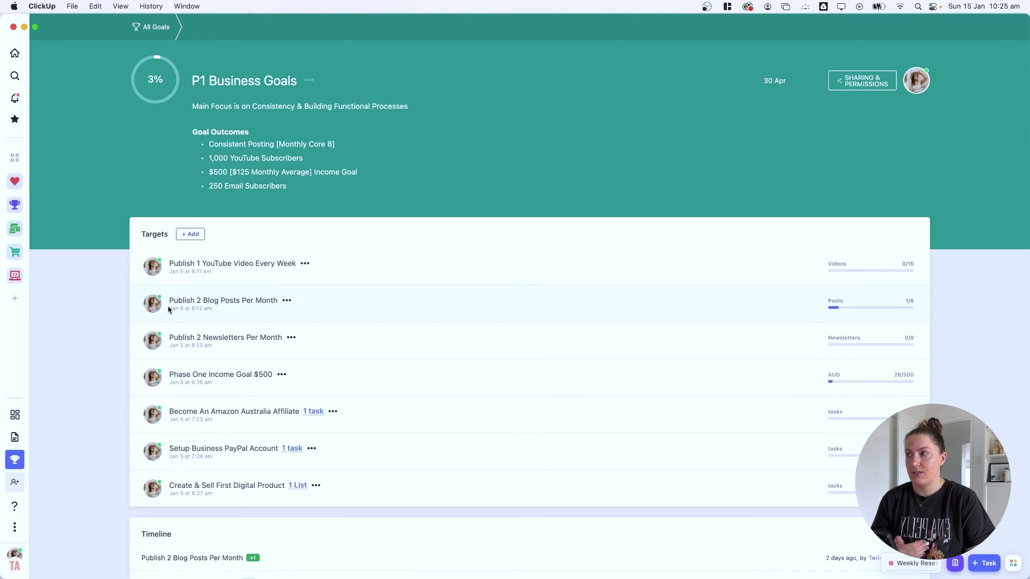